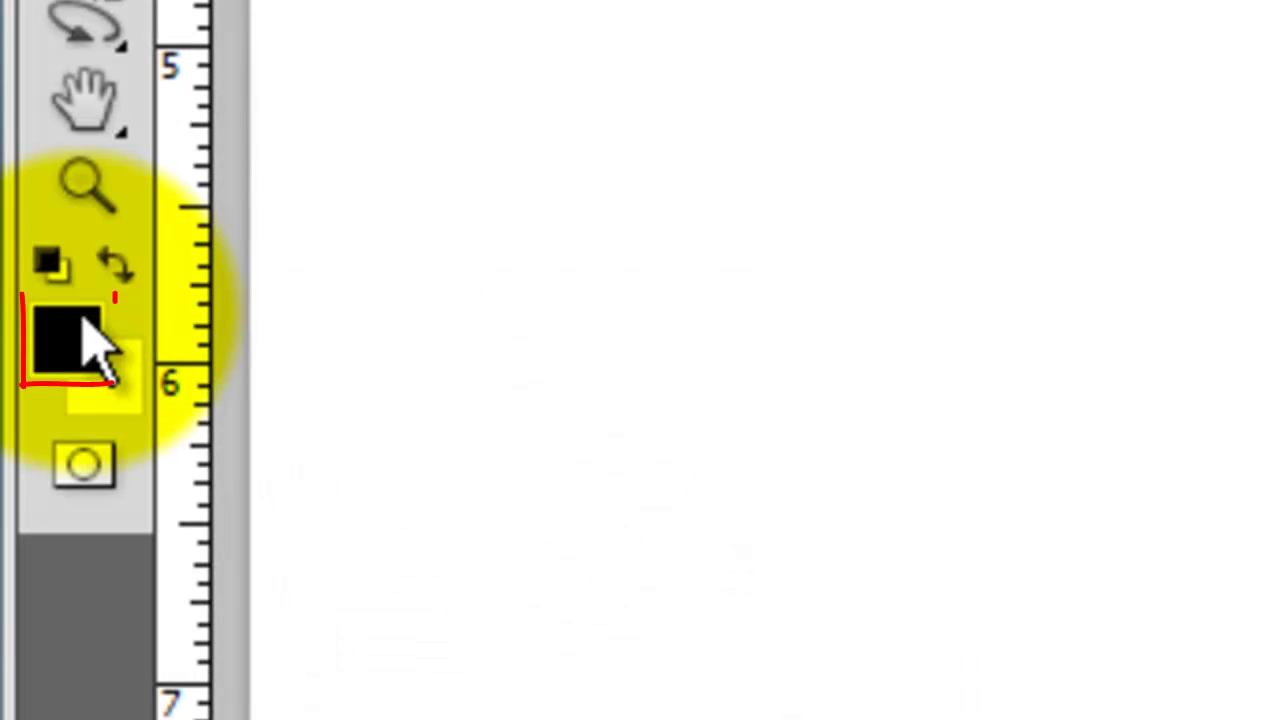
# Fill the whole canvas with the pale beige foreground colour F0E2AF
pyautogui.click(80, 335)
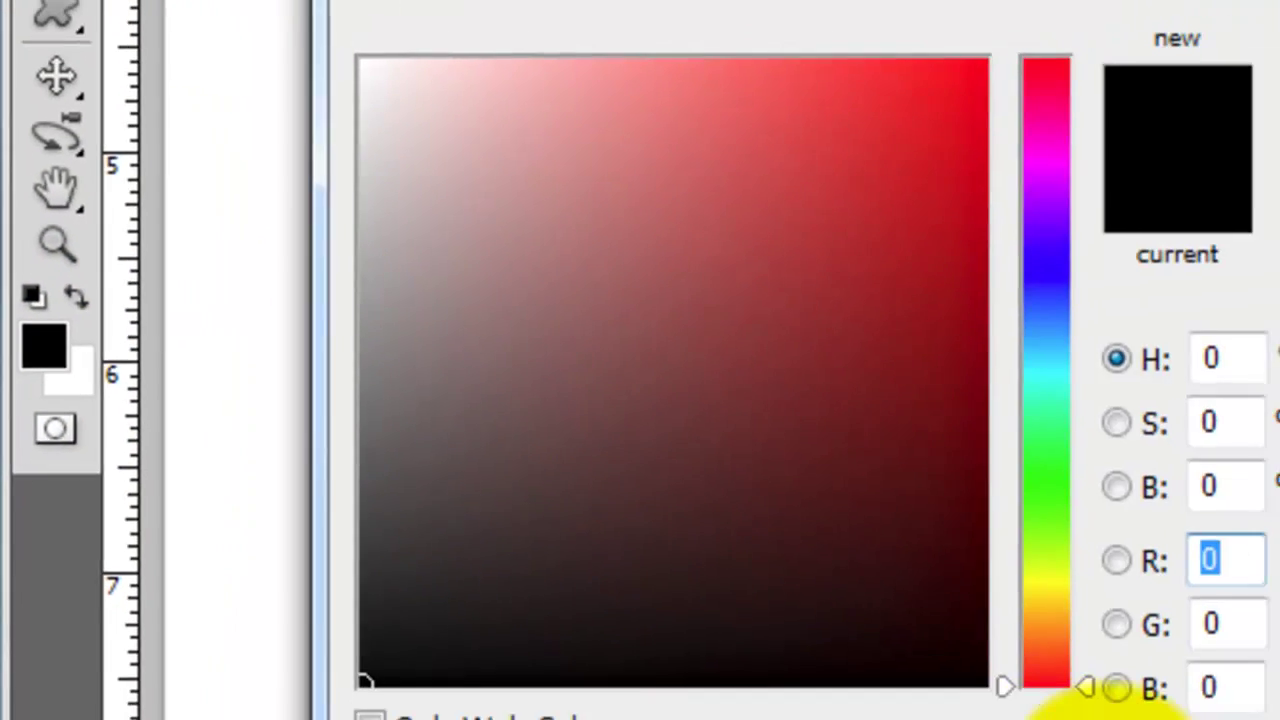
pyautogui.write('F0E')
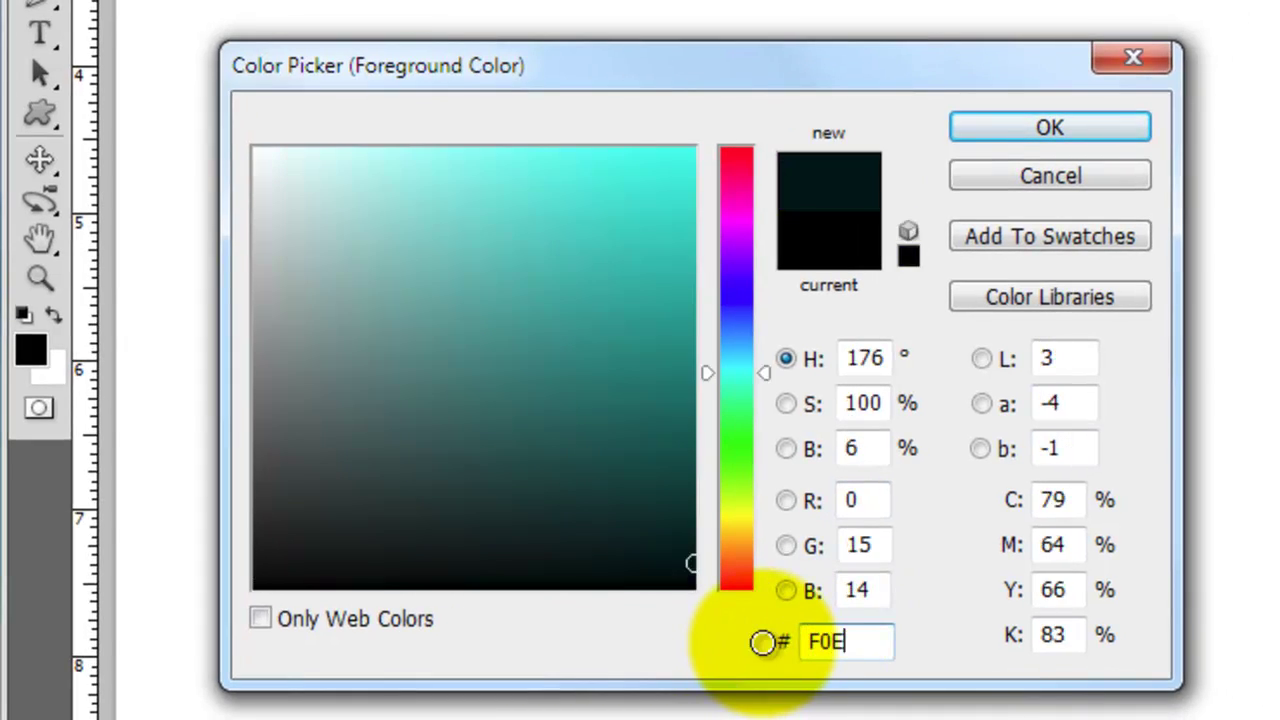
pyautogui.write('2AF')
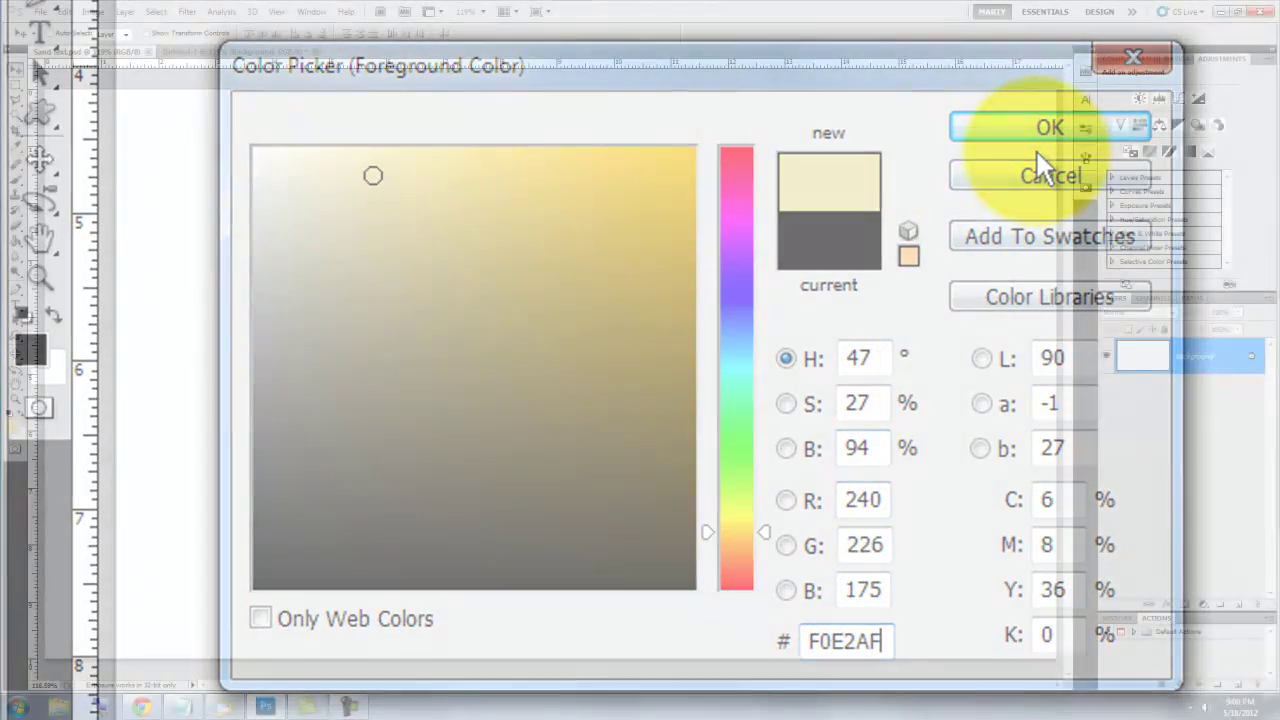
pyautogui.click(1040, 130)
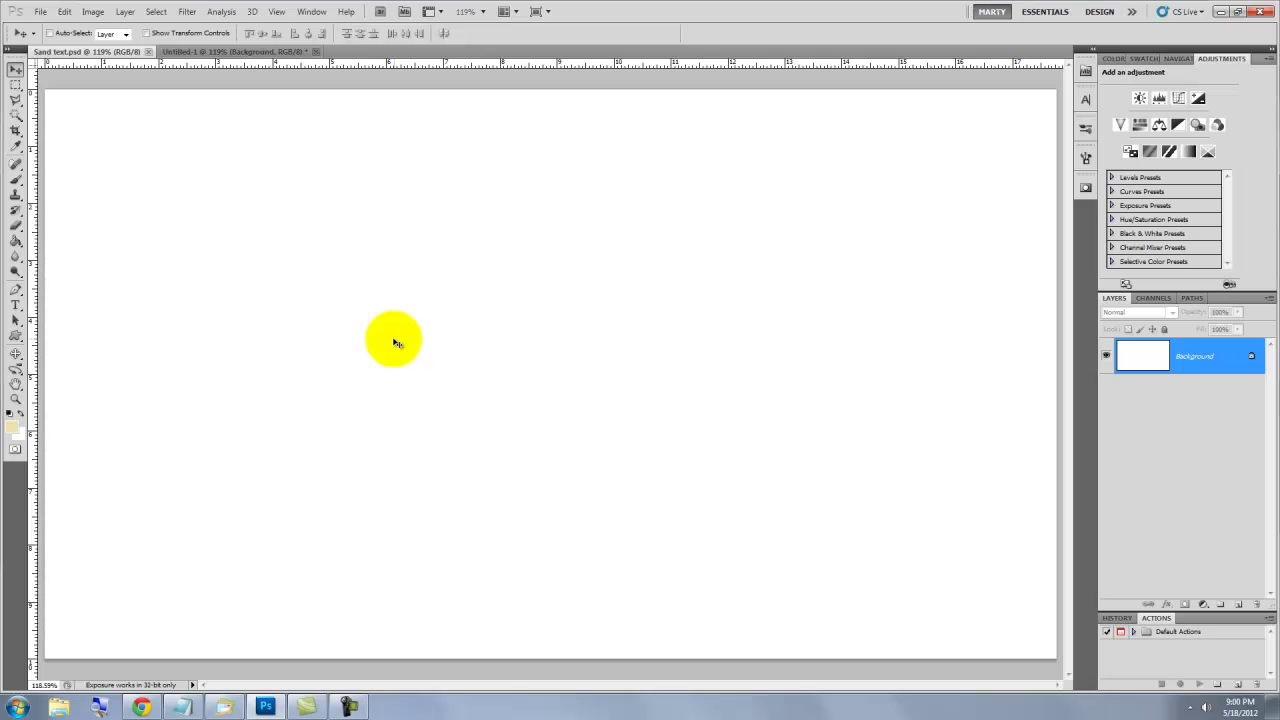
pyautogui.hotkey('alt', 'Delete')
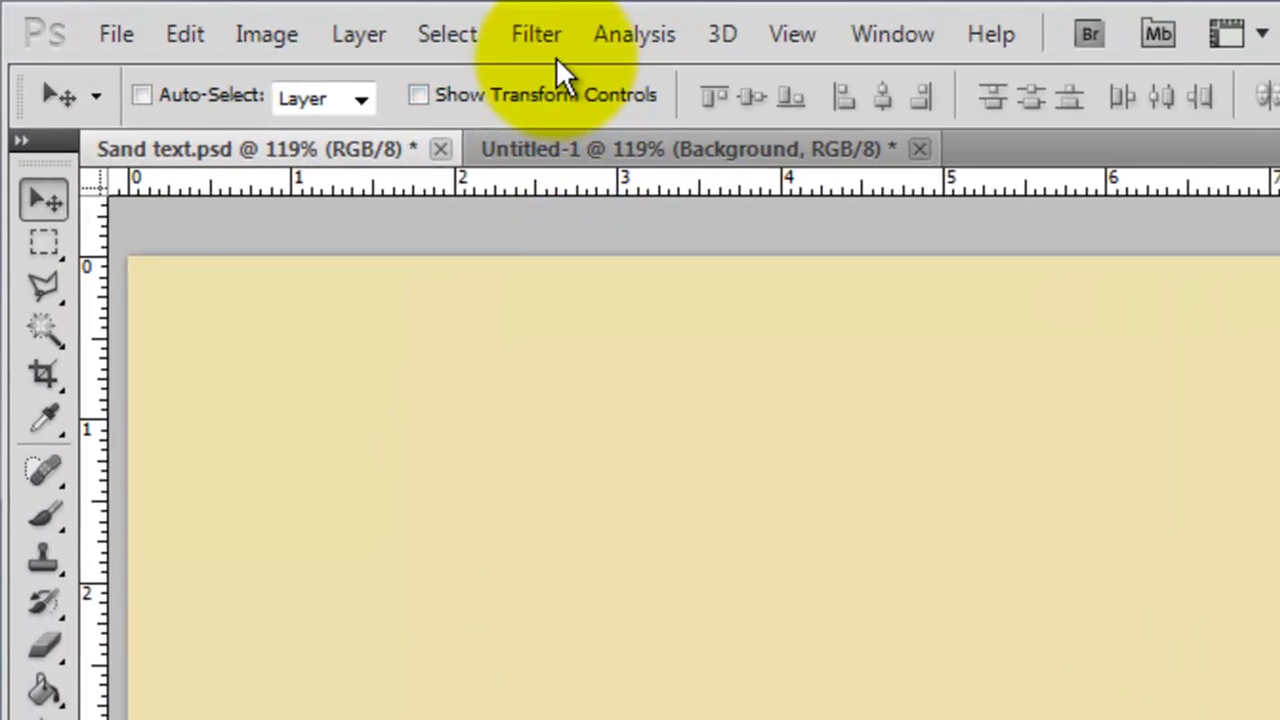
# Open Filter > Noise > Add Noise to preview a 3% Gaussian monochromatic grain
pyautogui.click(573, 28)
pyautogui.moveTo(530, 545)
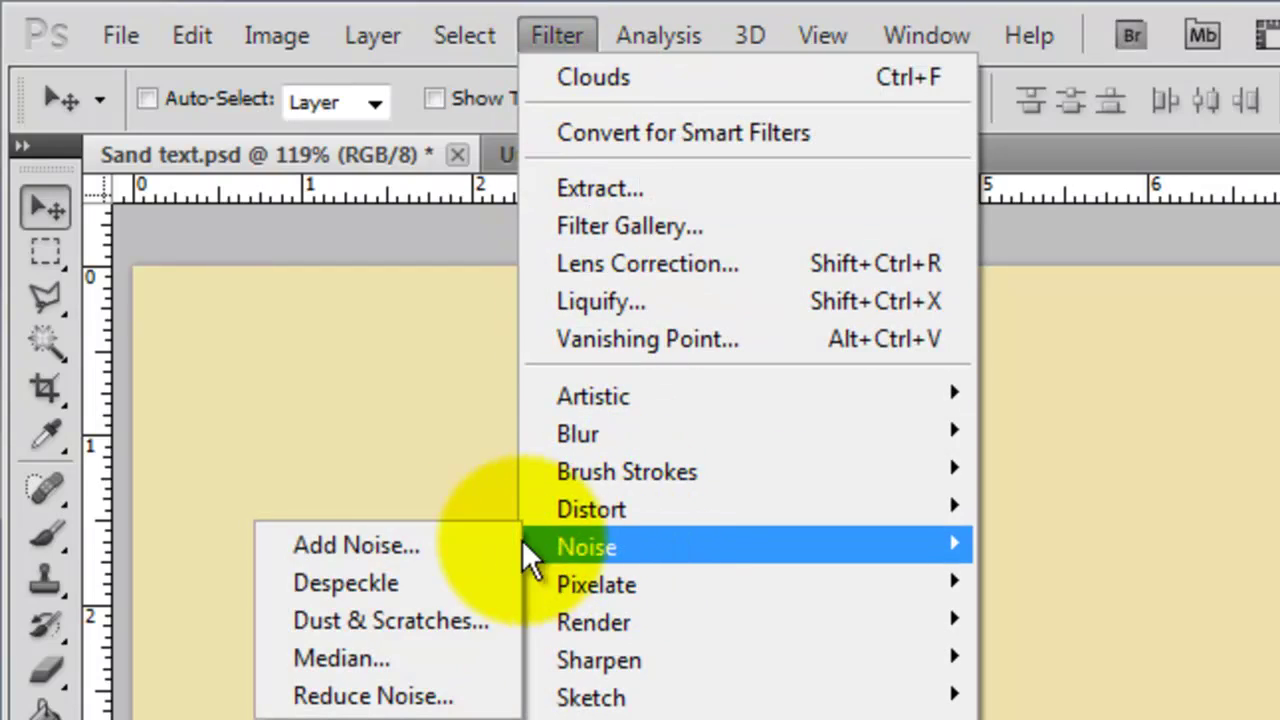
pyautogui.click(433, 543)
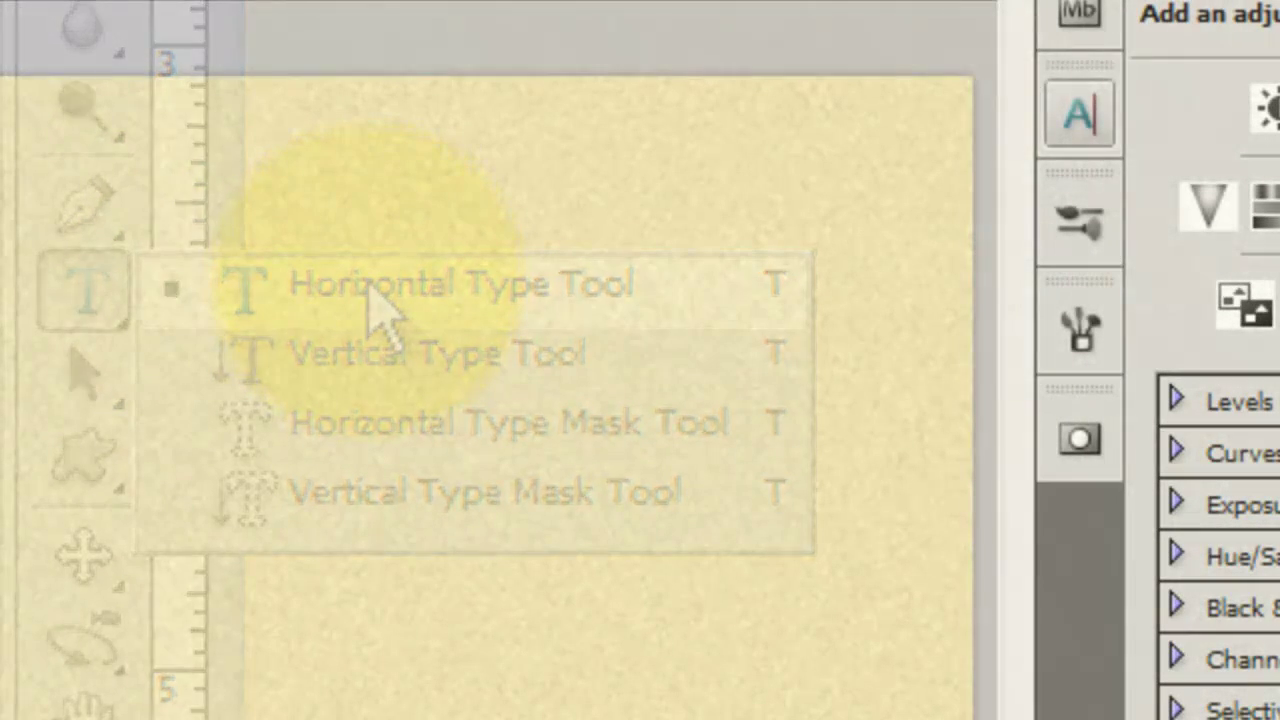
# Type 'Aloha!' in MV Boli 407 pt, tracking -60, colour e0ce8b, and commit it
pyautogui.click(1082, 112)
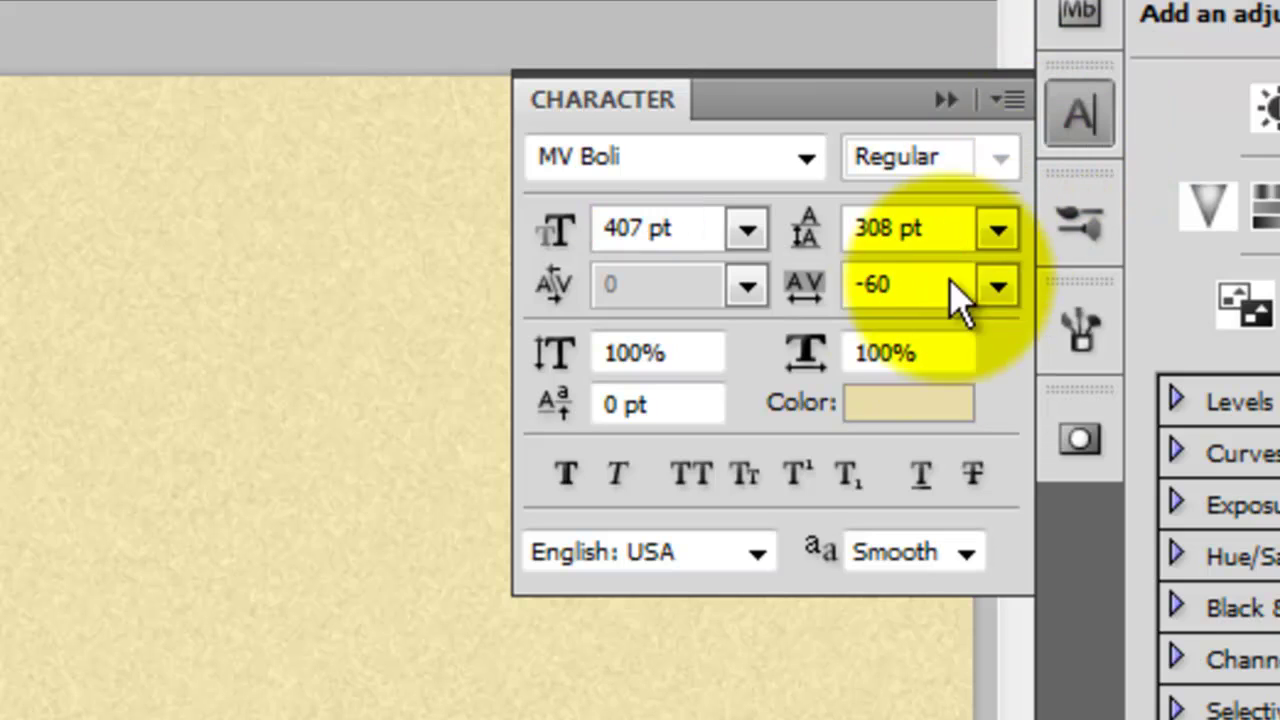
pyautogui.click(905, 425)
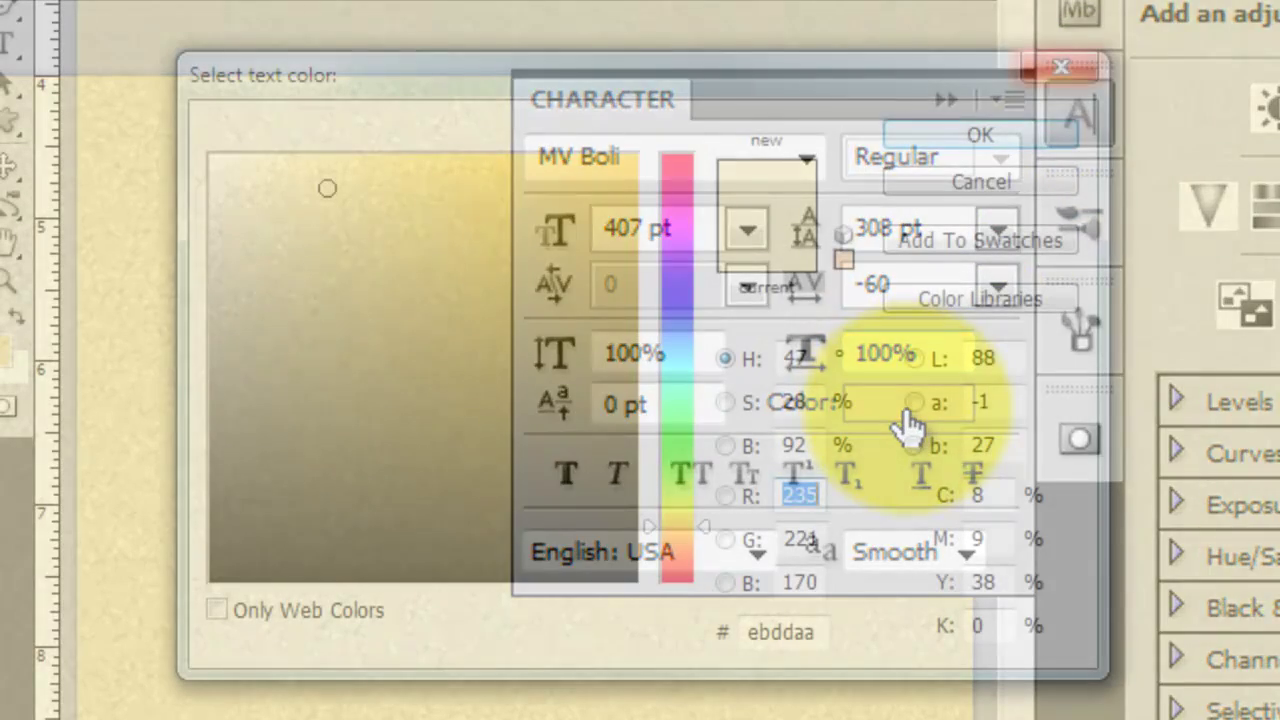
pyautogui.click(372, 207)
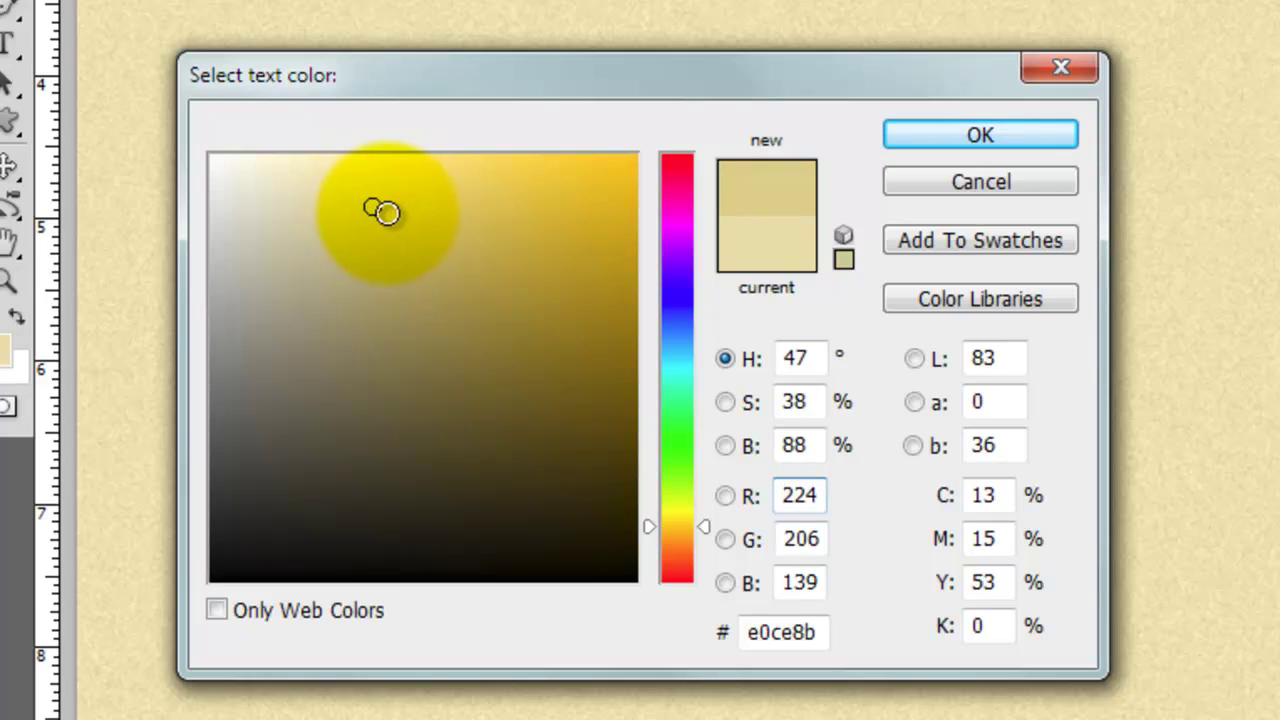
pyautogui.click(980, 134)
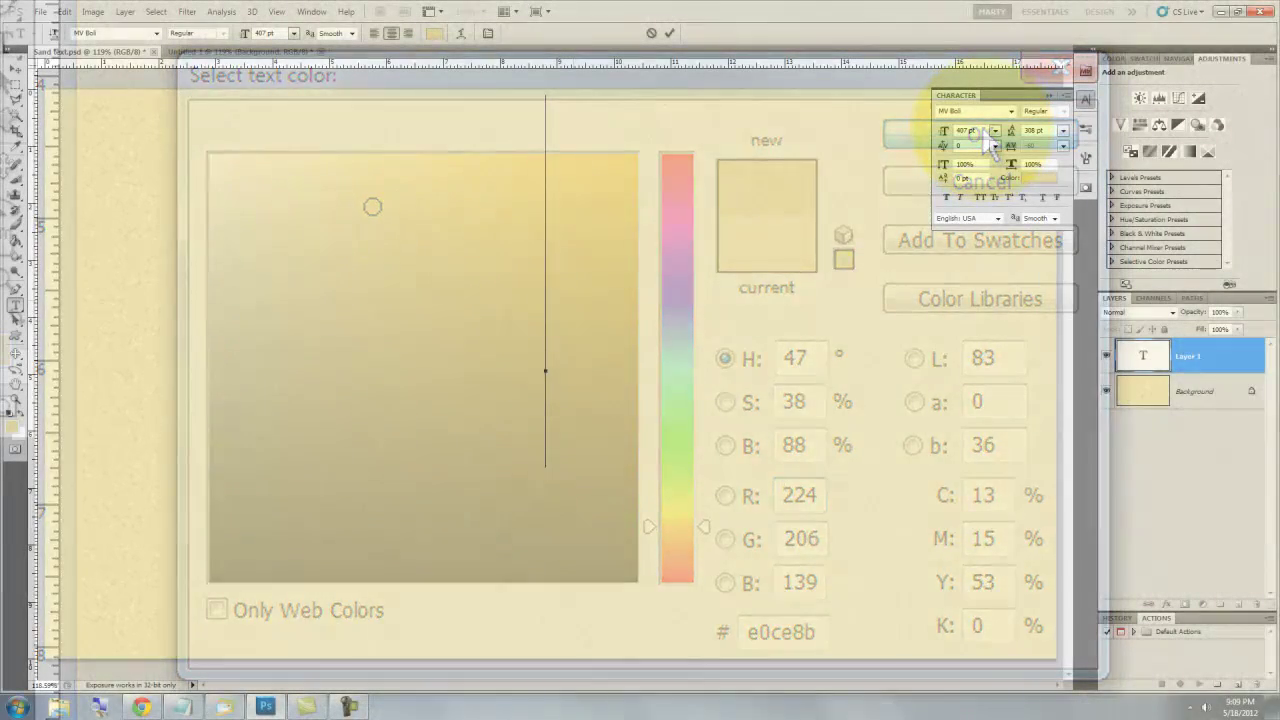
pyautogui.write('Aloha!')
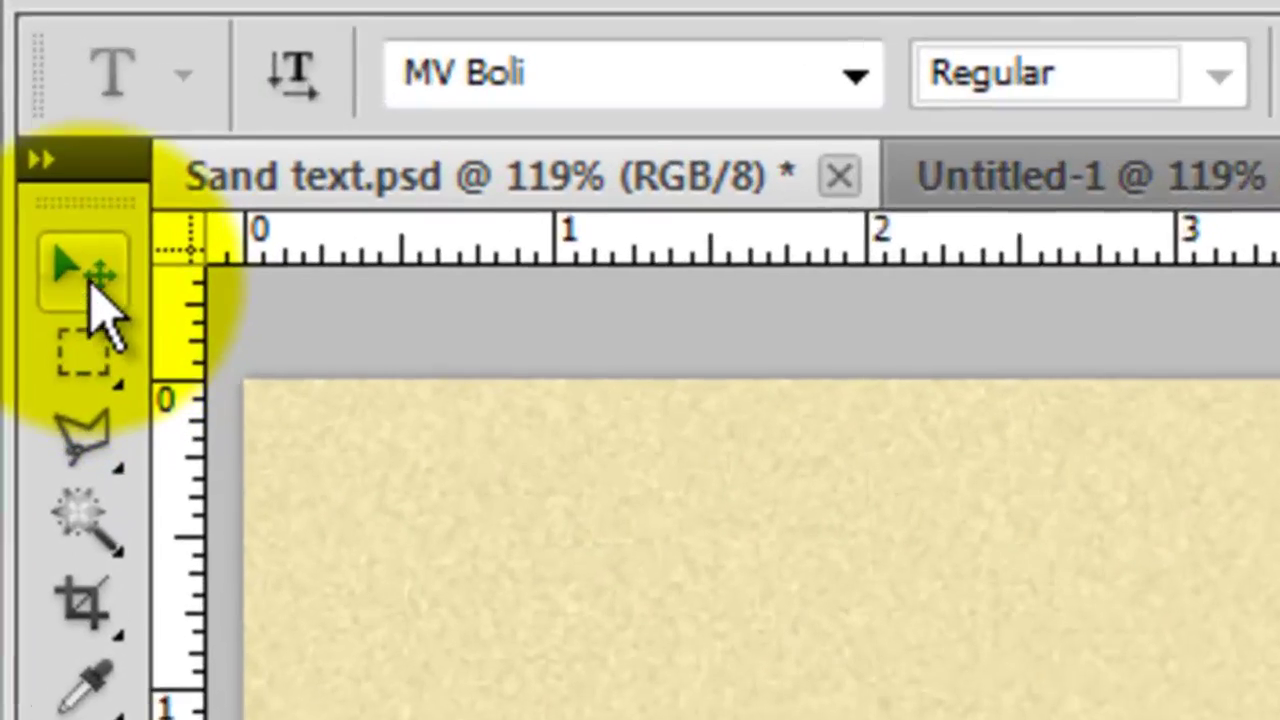
pyautogui.click(31, 117)
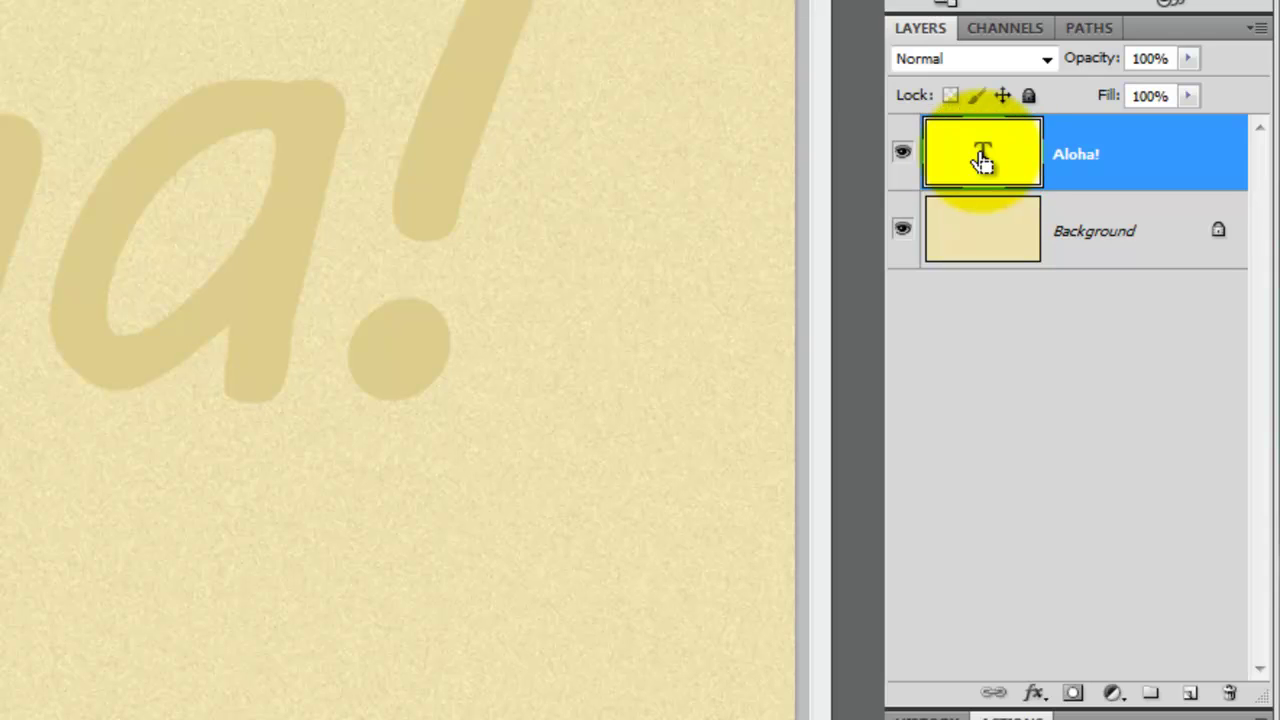
# Load the Aloha! text shape as a selection and feather it by 1 pixel
pyautogui.keyDown('ctrl'); pyautogui.click(983, 158); pyautogui.keyUp('ctrl')
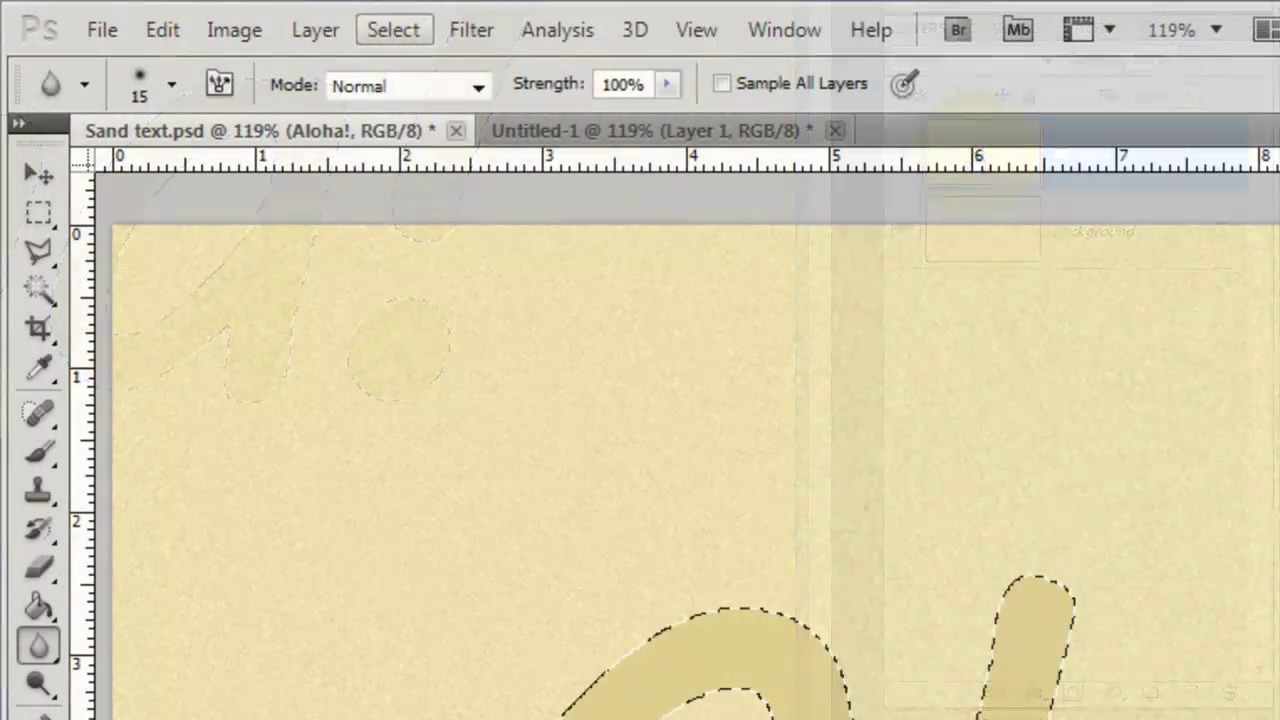
pyautogui.click(393, 30)
pyautogui.moveTo(467, 393)
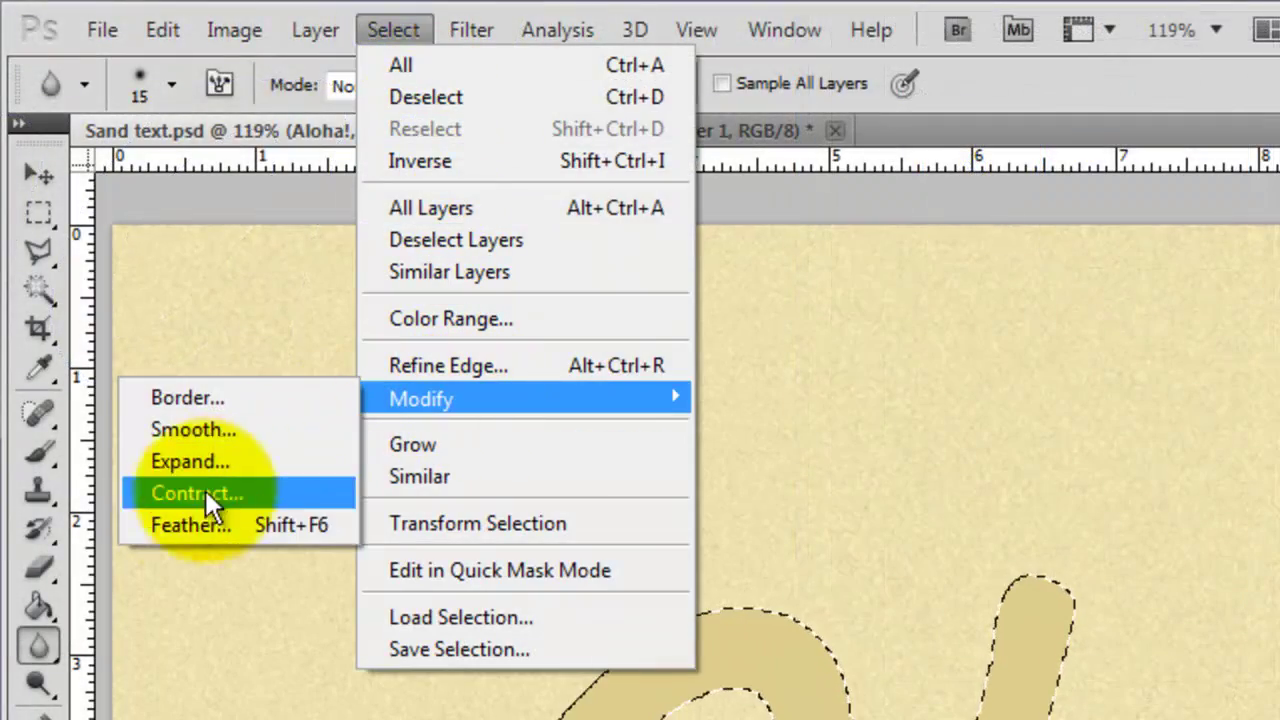
pyautogui.click(187, 514)
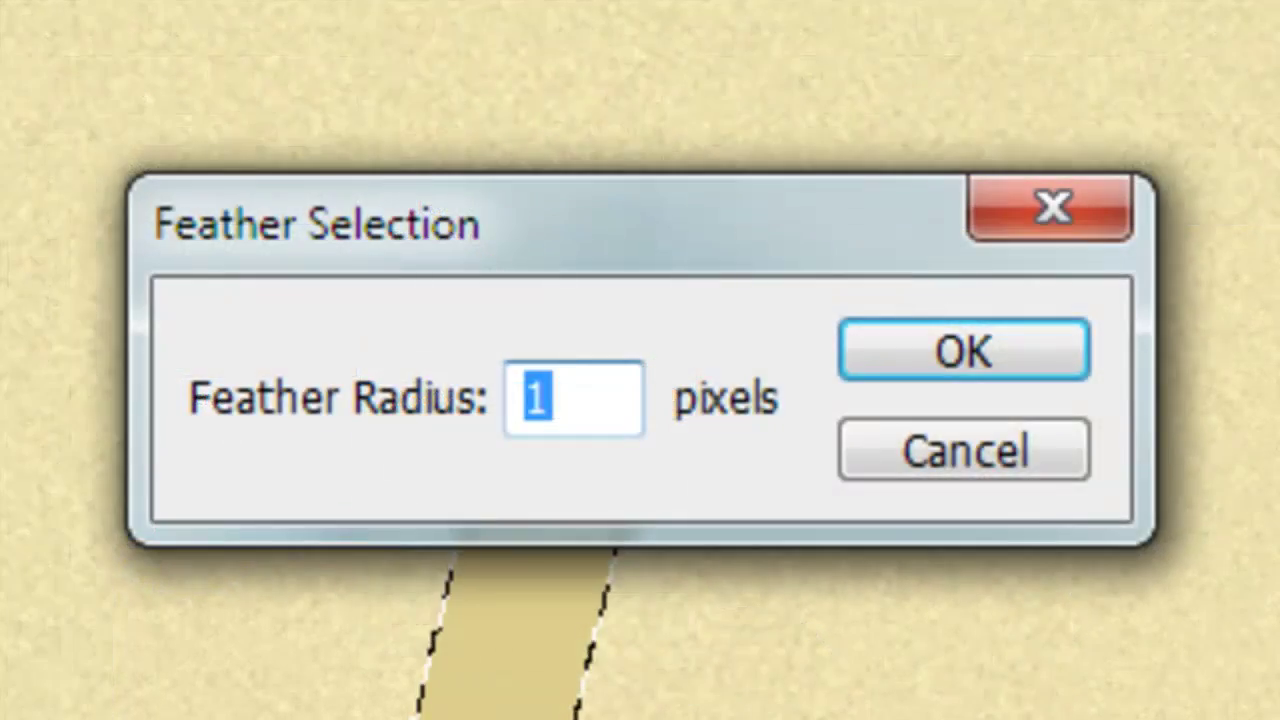
pyautogui.click(943, 371)
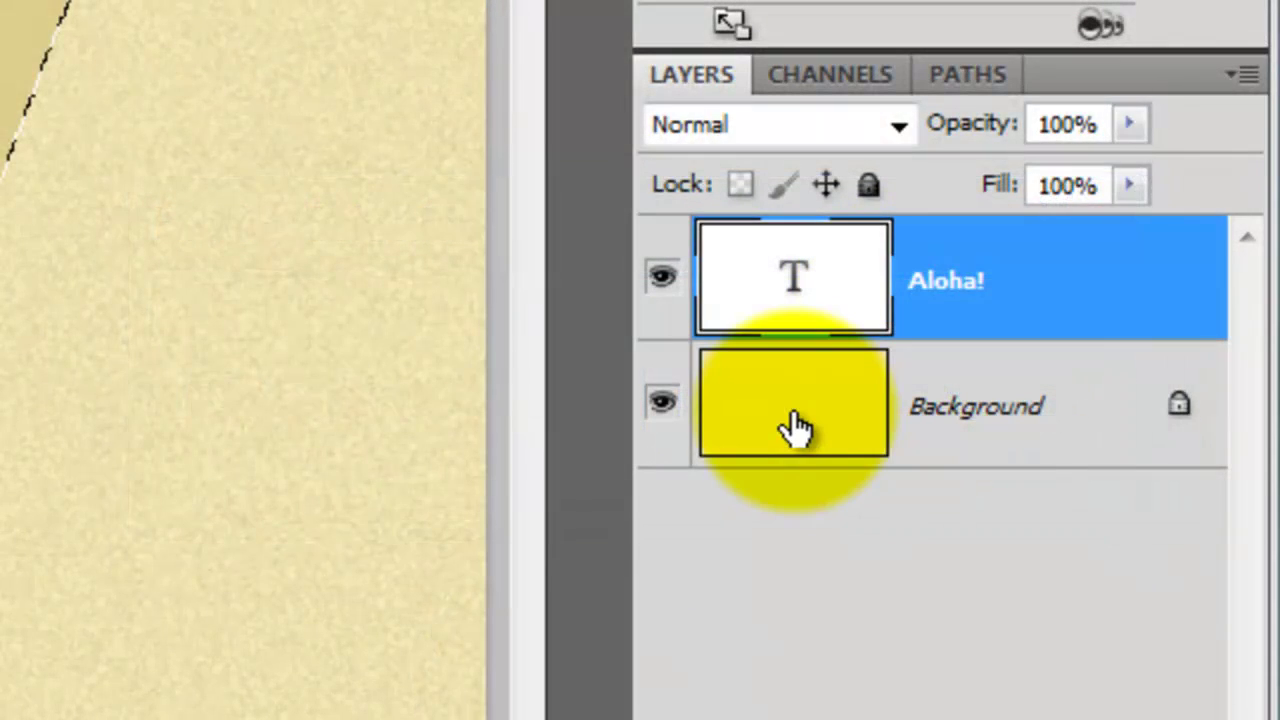
# Copy the letter-shaped Background area to a new layer and rename it OUTER
pyautogui.click(789, 429)
pyautogui.hotkey('ctrl', 'j')
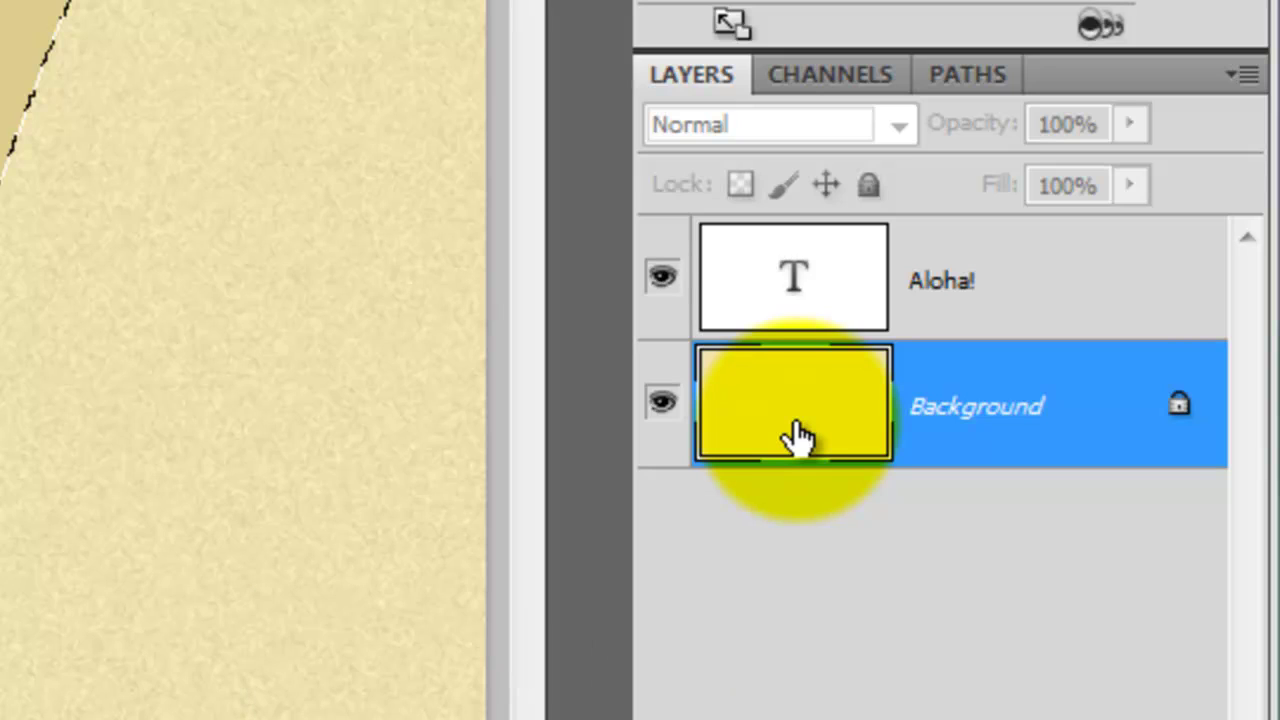
pyautogui.hotkey('ctrl', 'j')
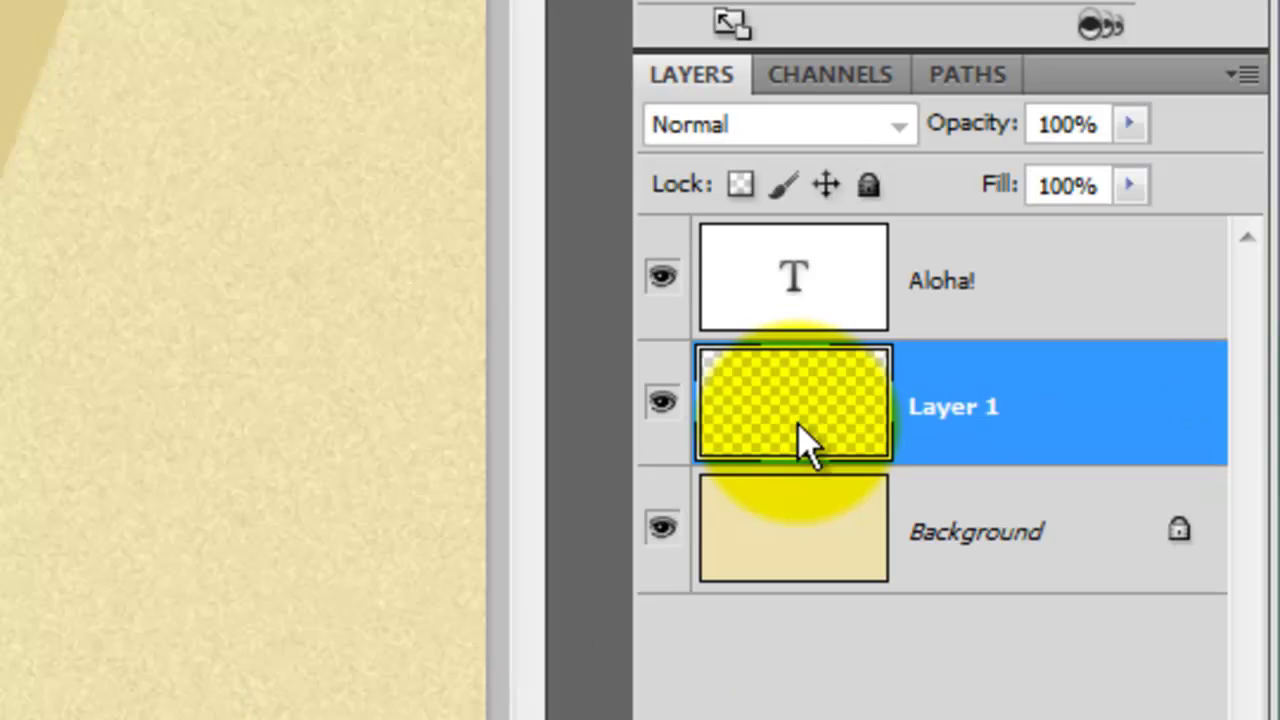
pyautogui.doubleClick(953, 405)
pyautogui.write('O')
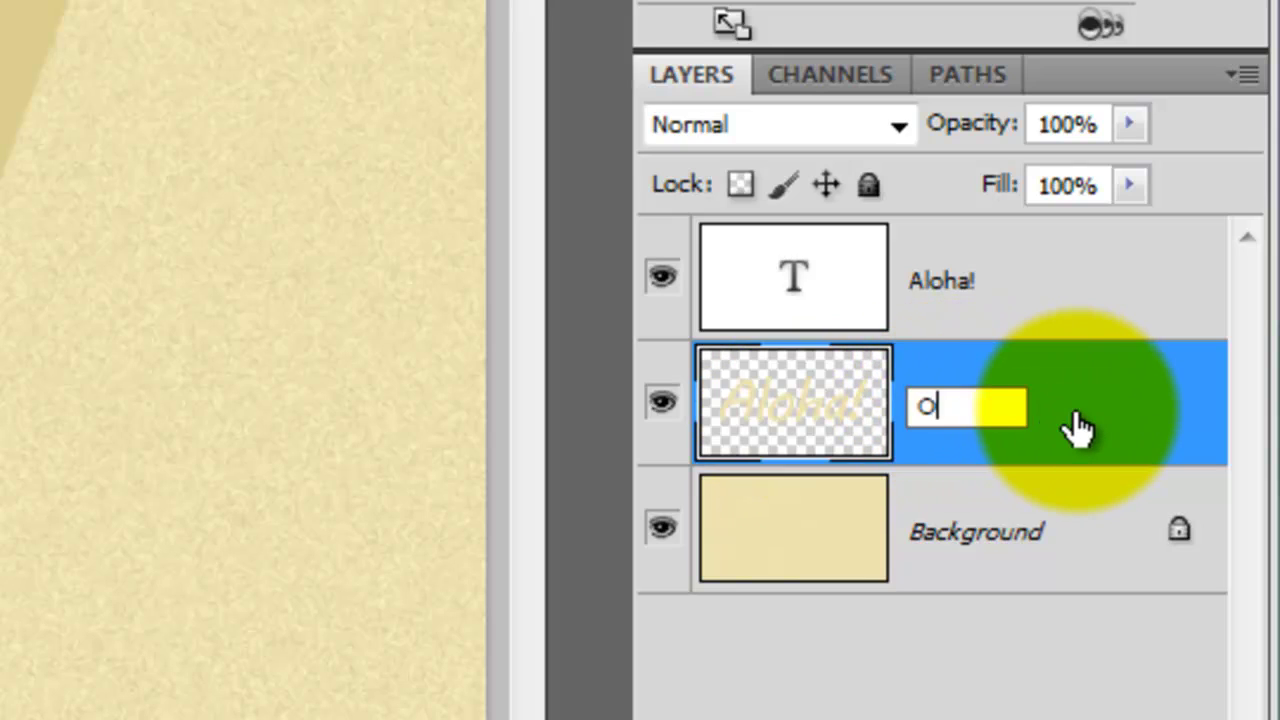
pyautogui.write('UTER')
pyautogui.press('Return')
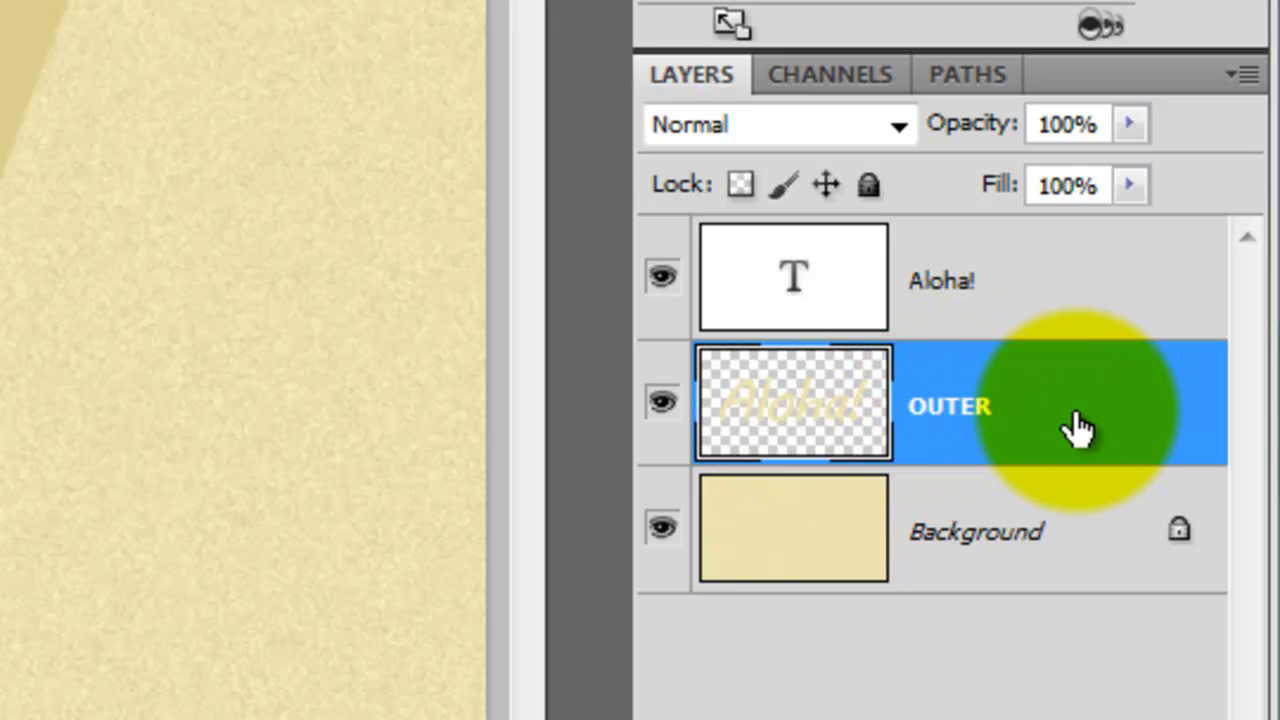
# Give OUTER a Bevel and Emboss: Pillow Emboss, Chisel Hard, direction Down, size 50, soften 5
pyautogui.doubleClick(778, 415)
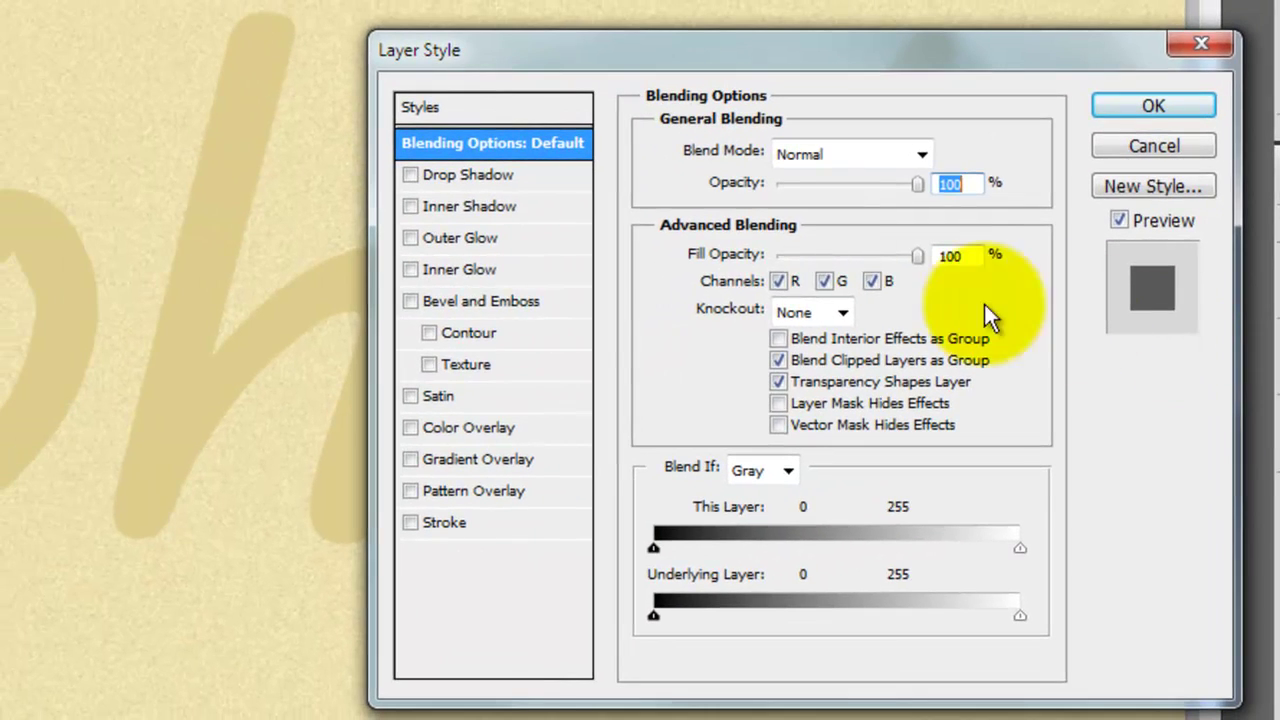
pyautogui.click(502, 297)
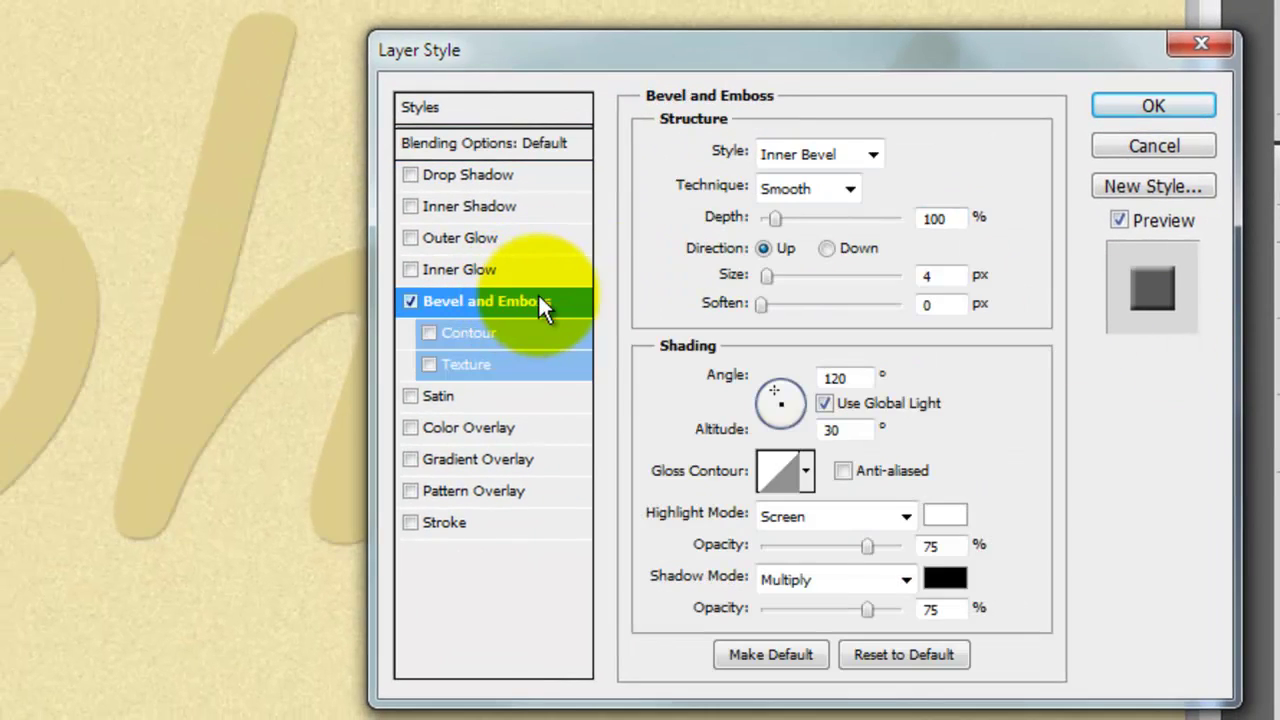
pyautogui.click(872, 155)
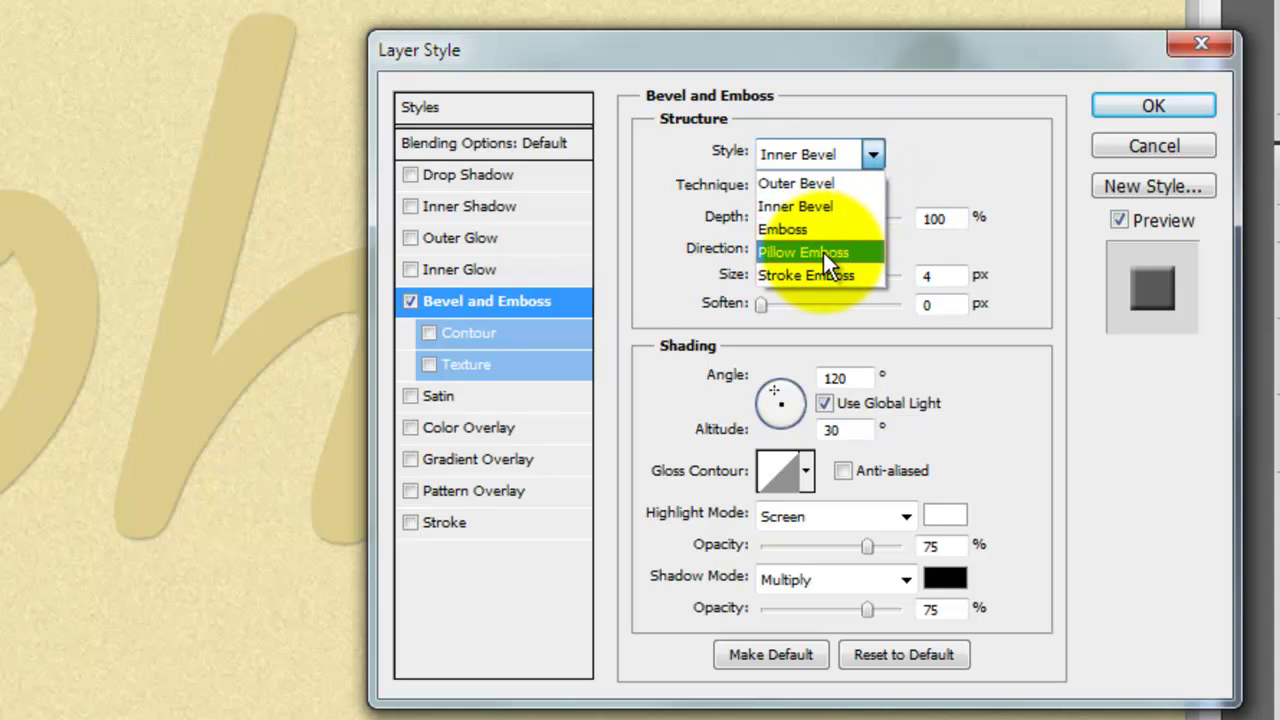
pyautogui.click(823, 252)
pyautogui.click(848, 187)
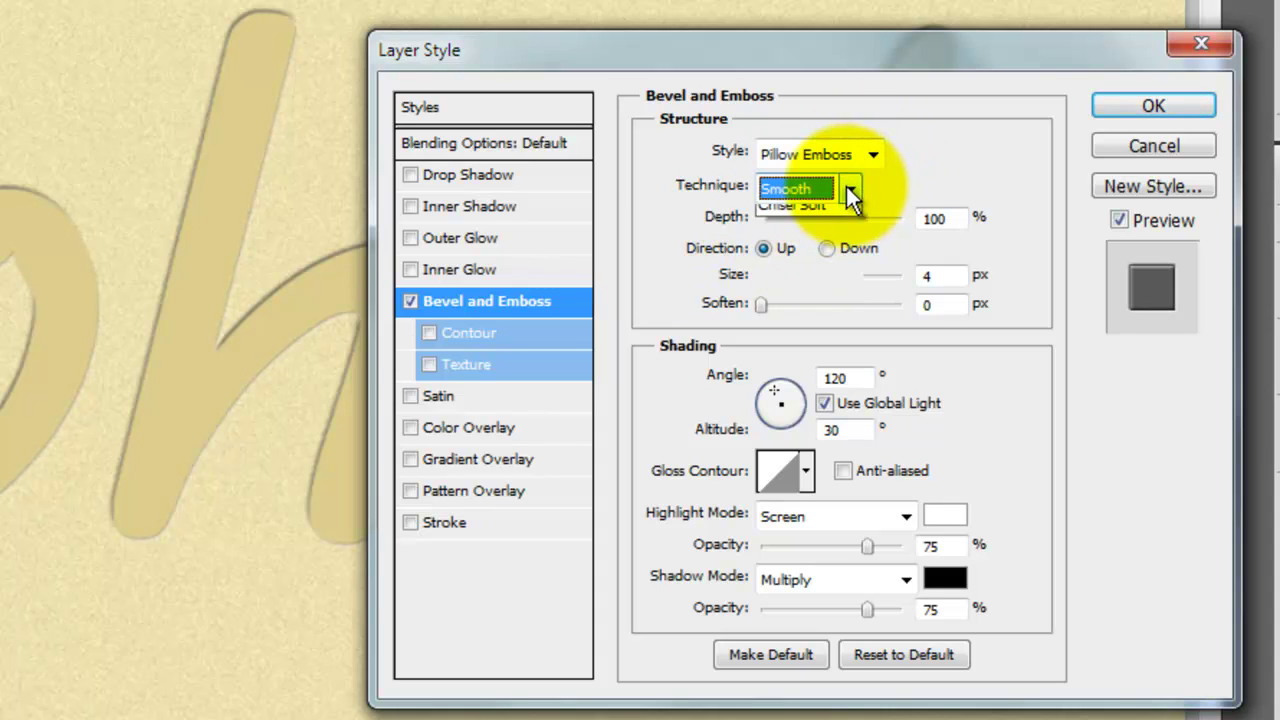
pyautogui.click(824, 240)
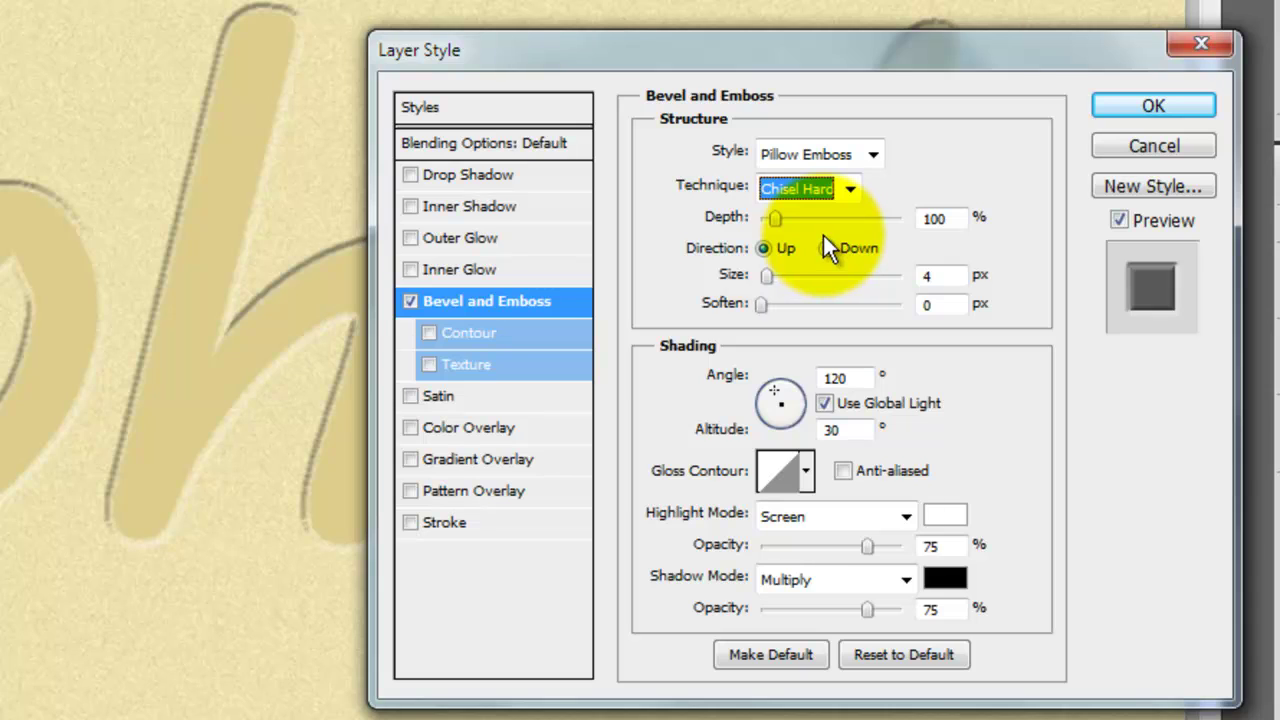
pyautogui.click(826, 248)
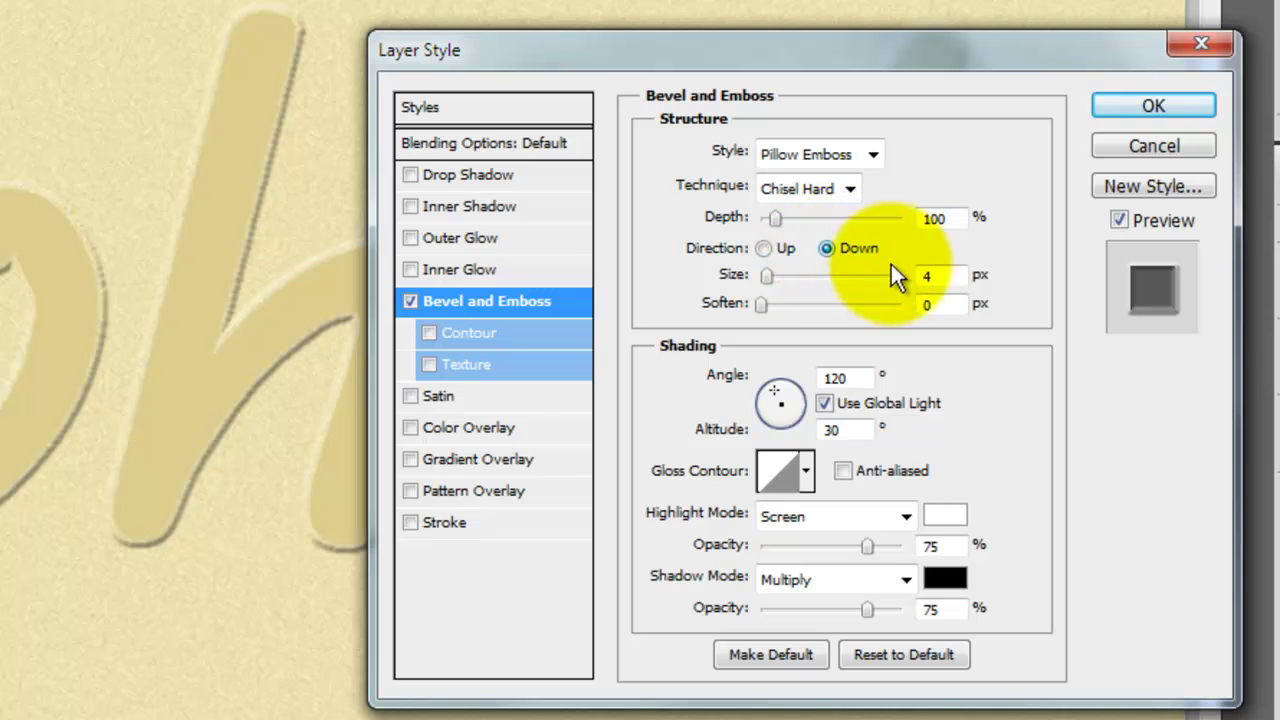
pyautogui.doubleClick(926, 276)
pyautogui.write('50')
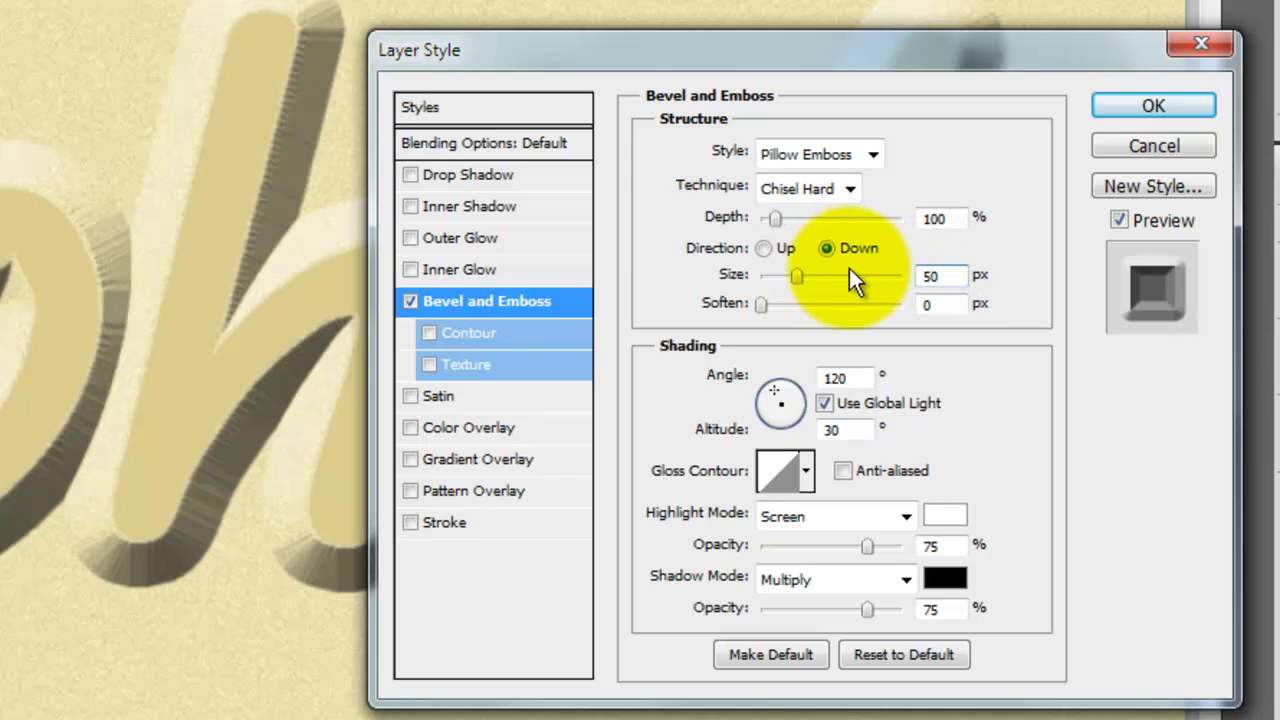
pyautogui.doubleClick(927, 304)
pyautogui.write('5')
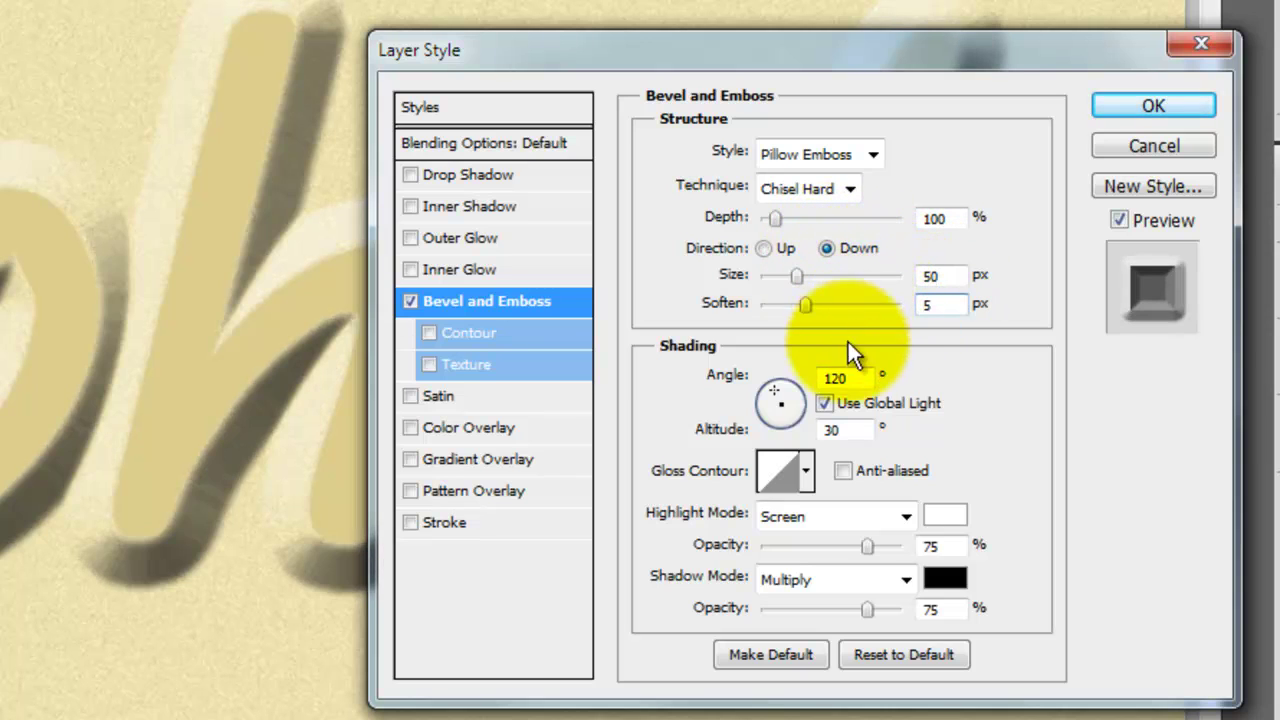
# Set the highlight to Linear Dodge 12% and the shadow to Linear Burn 39%, then apply
pyautogui.click(905, 516)
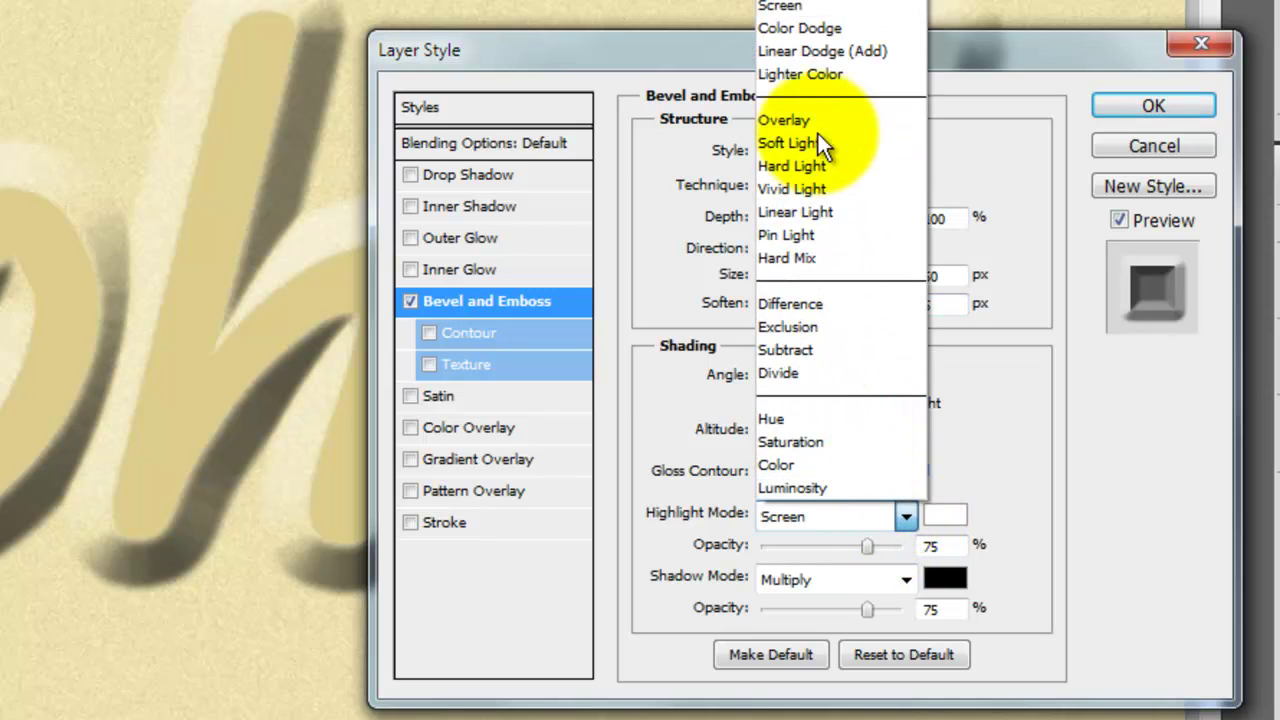
pyautogui.click(815, 53)
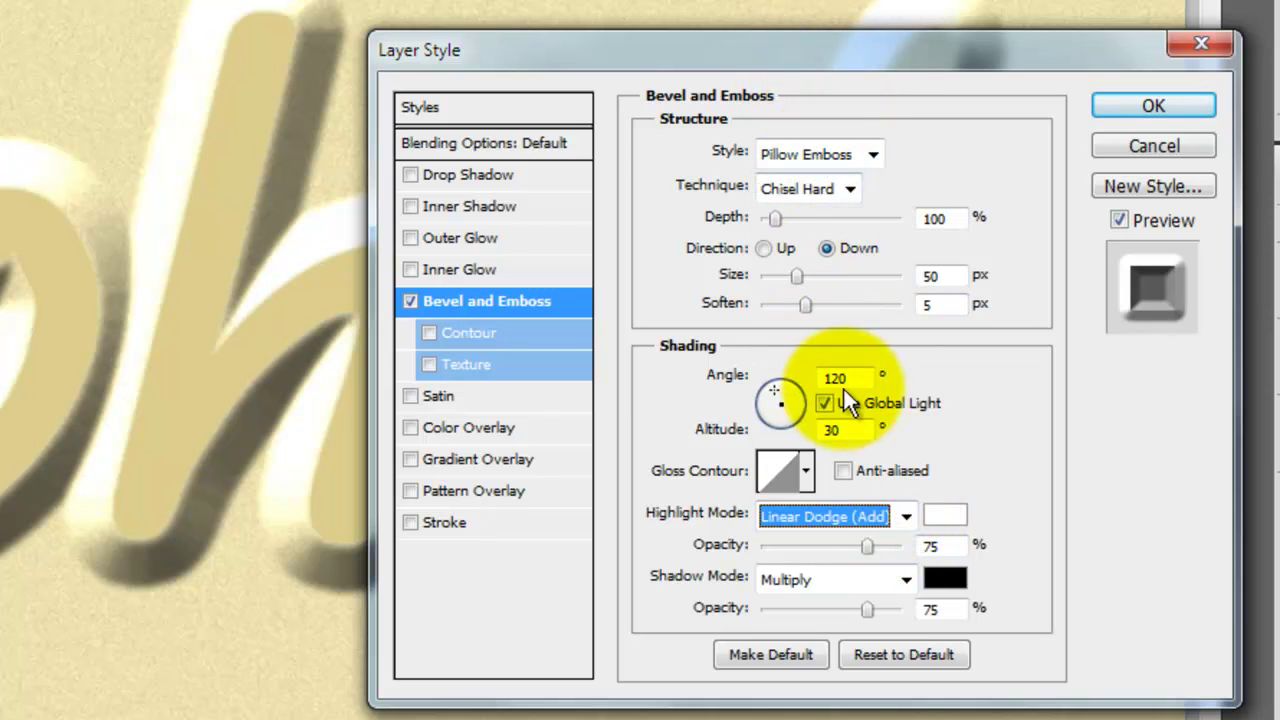
pyautogui.doubleClick(931, 545)
pyautogui.write('12')
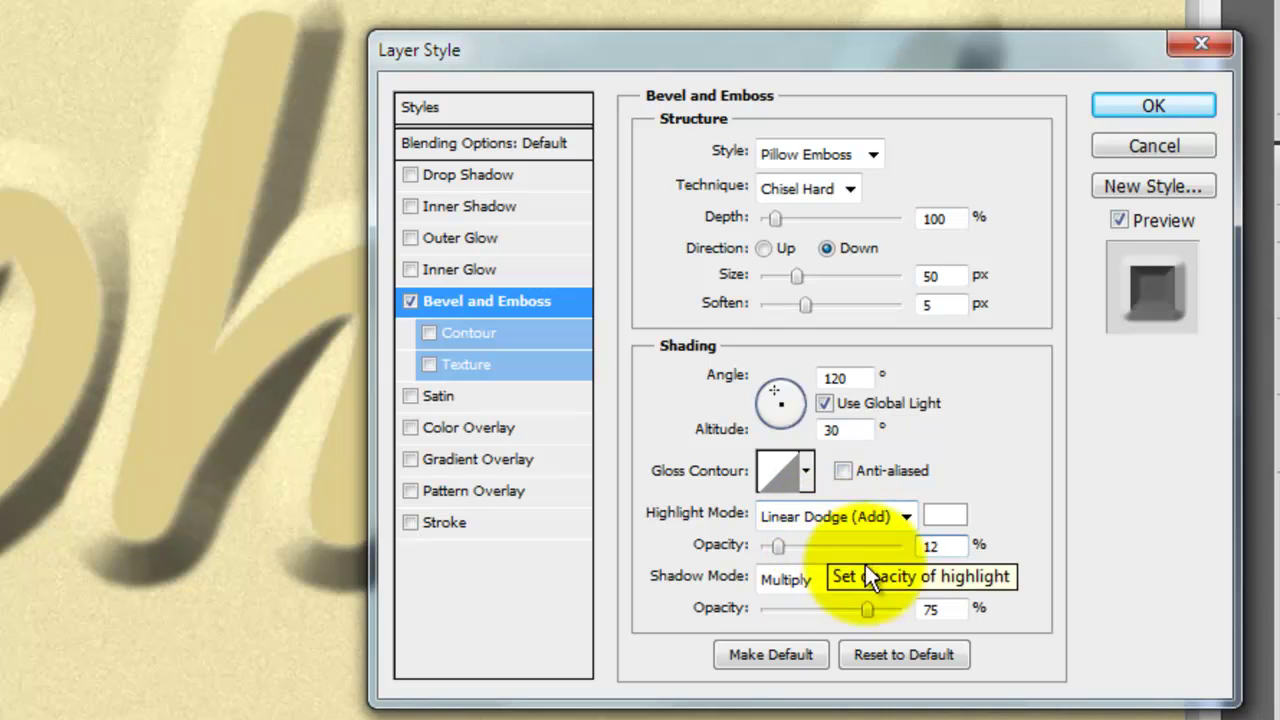
pyautogui.click(900, 580)
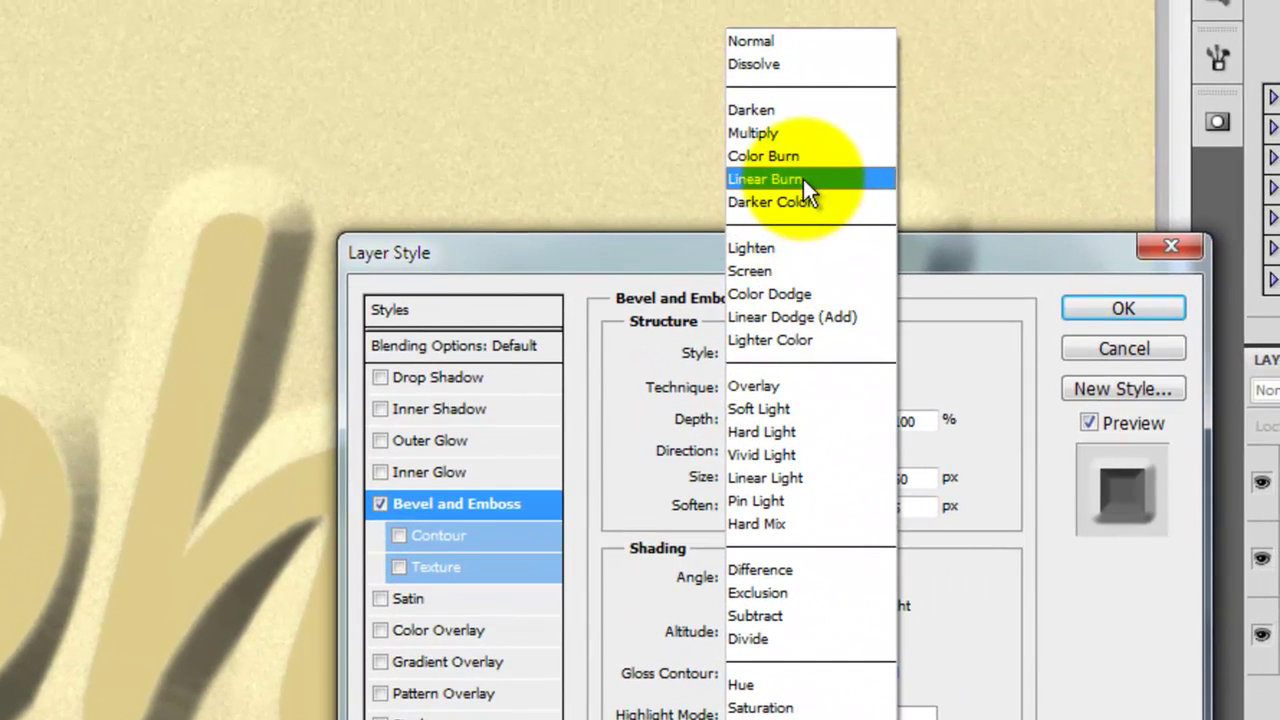
pyautogui.click(828, 33)
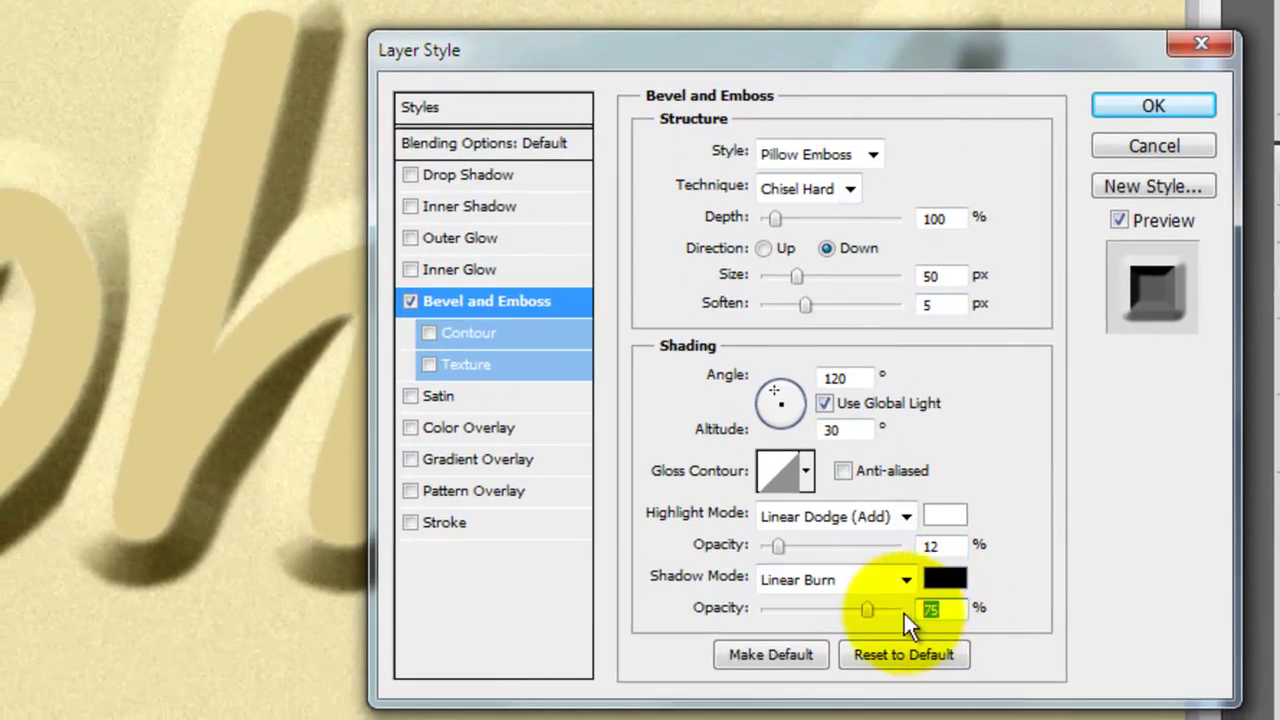
pyautogui.moveTo(866, 608); pyautogui.dragTo(826, 603)
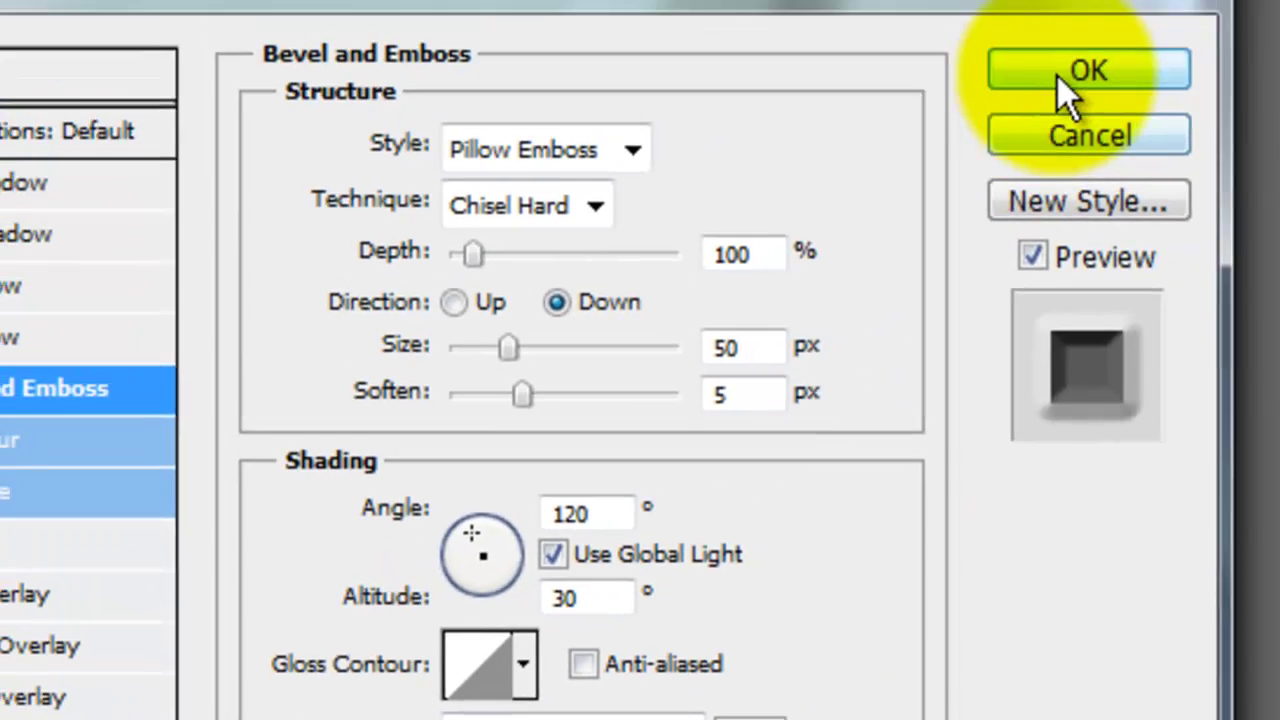
pyautogui.click(1057, 75)
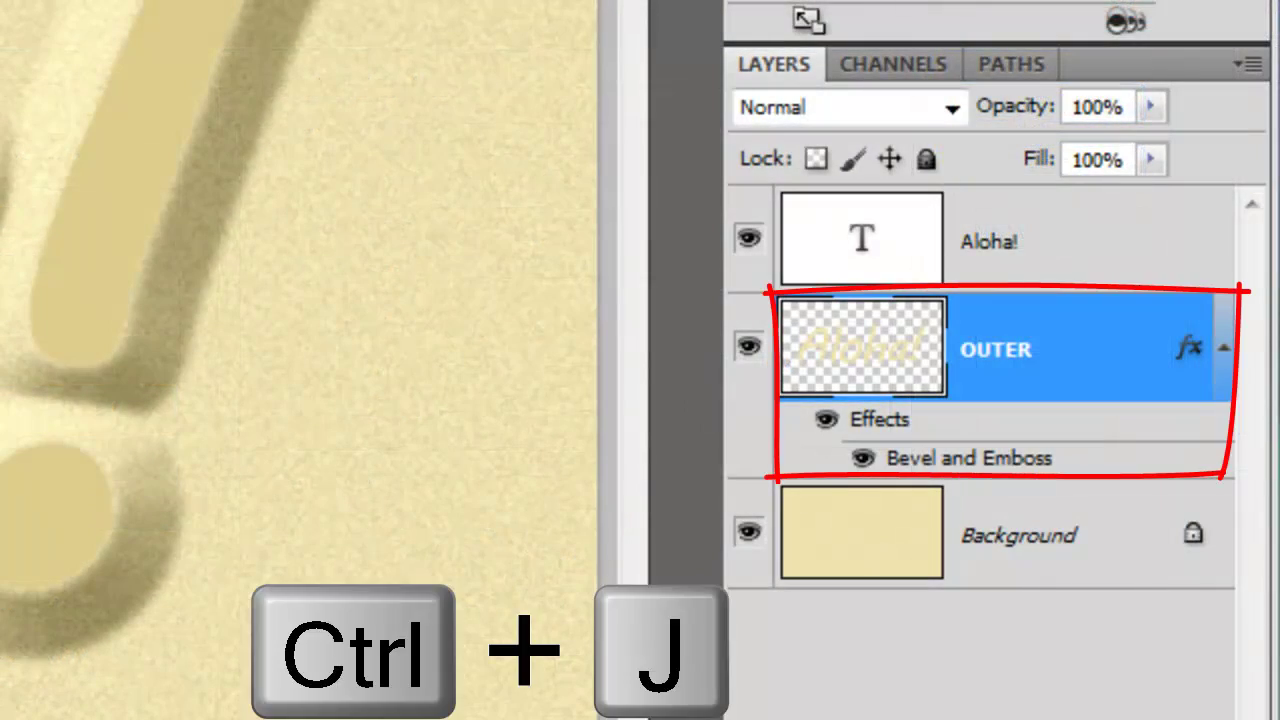
# Duplicate OUTER as a layer named INNER, hide the Aloha! text, and open INNER's Bevel and Emboss
pyautogui.hotkey('ctrl', 'j')
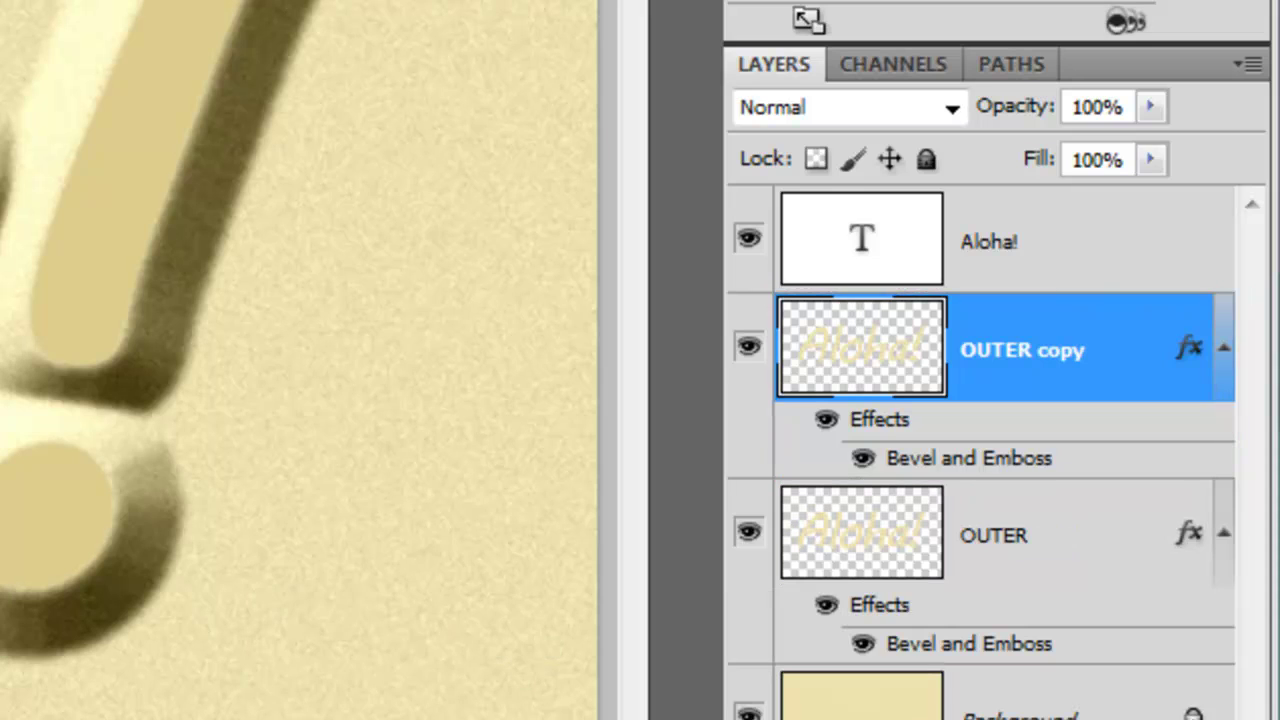
pyautogui.doubleClick(974, 352)
pyautogui.write('INNER')
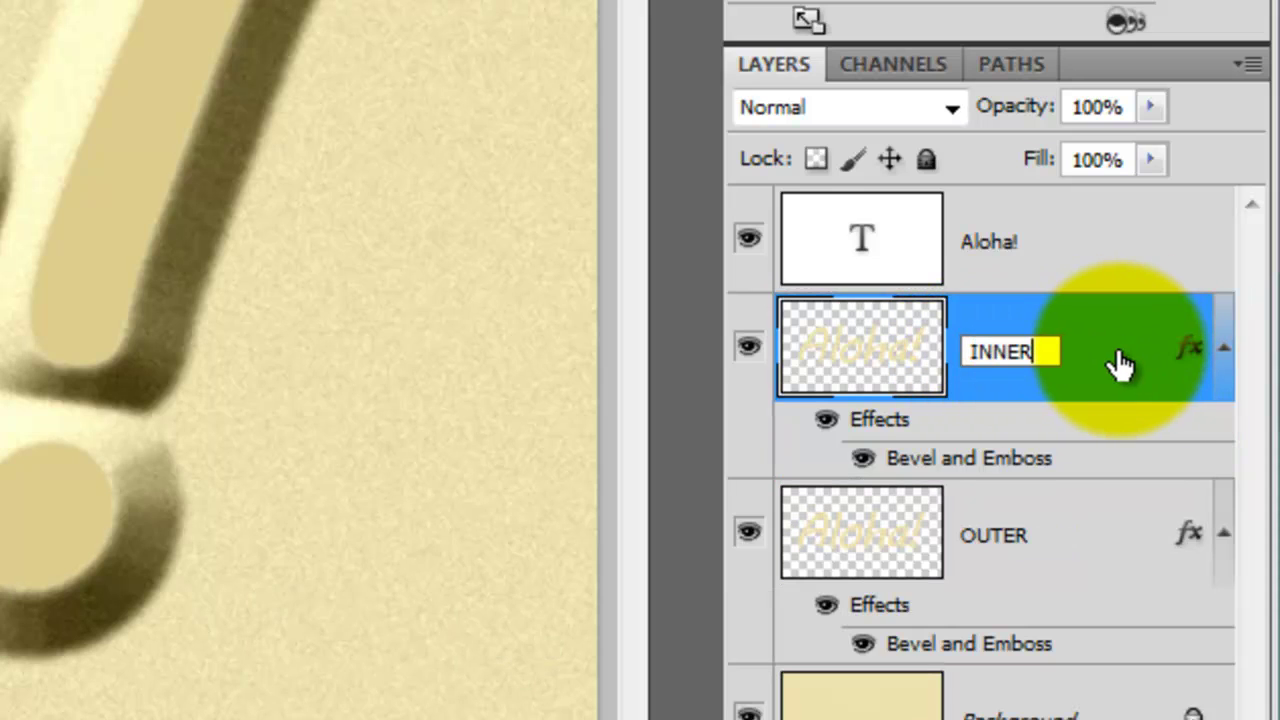
pyautogui.click(746, 240)
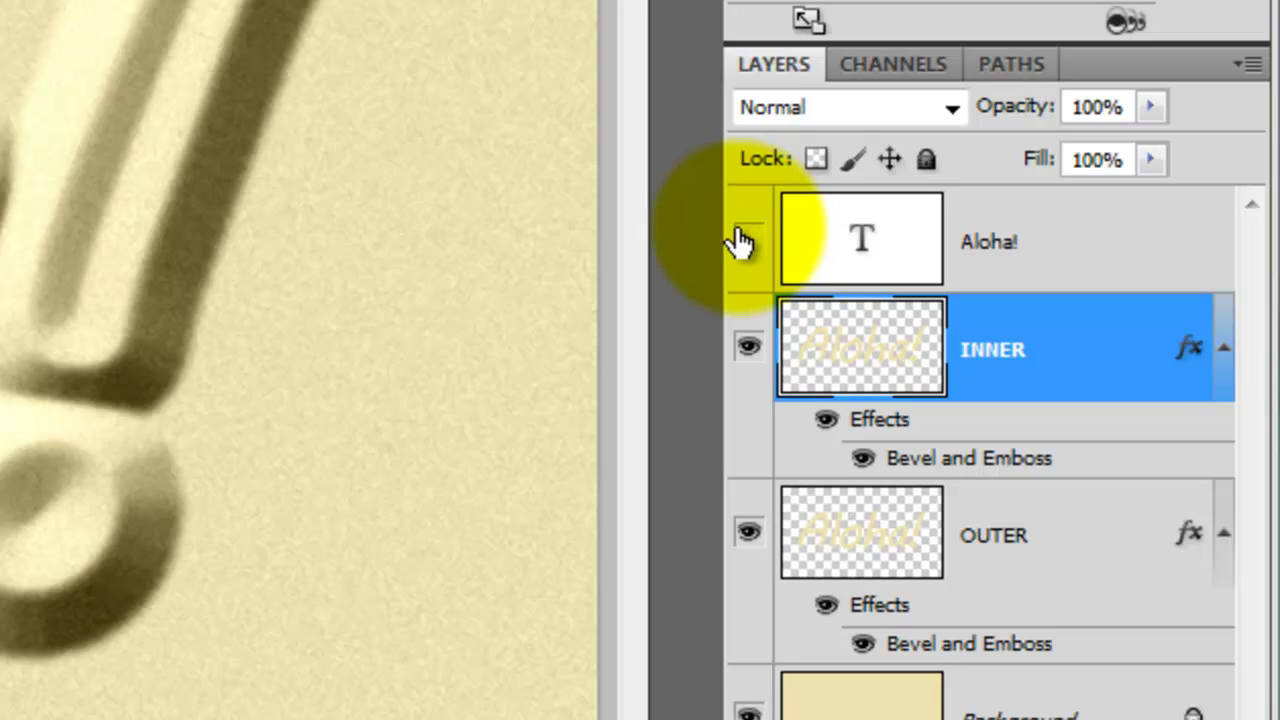
pyautogui.doubleClick(920, 458)
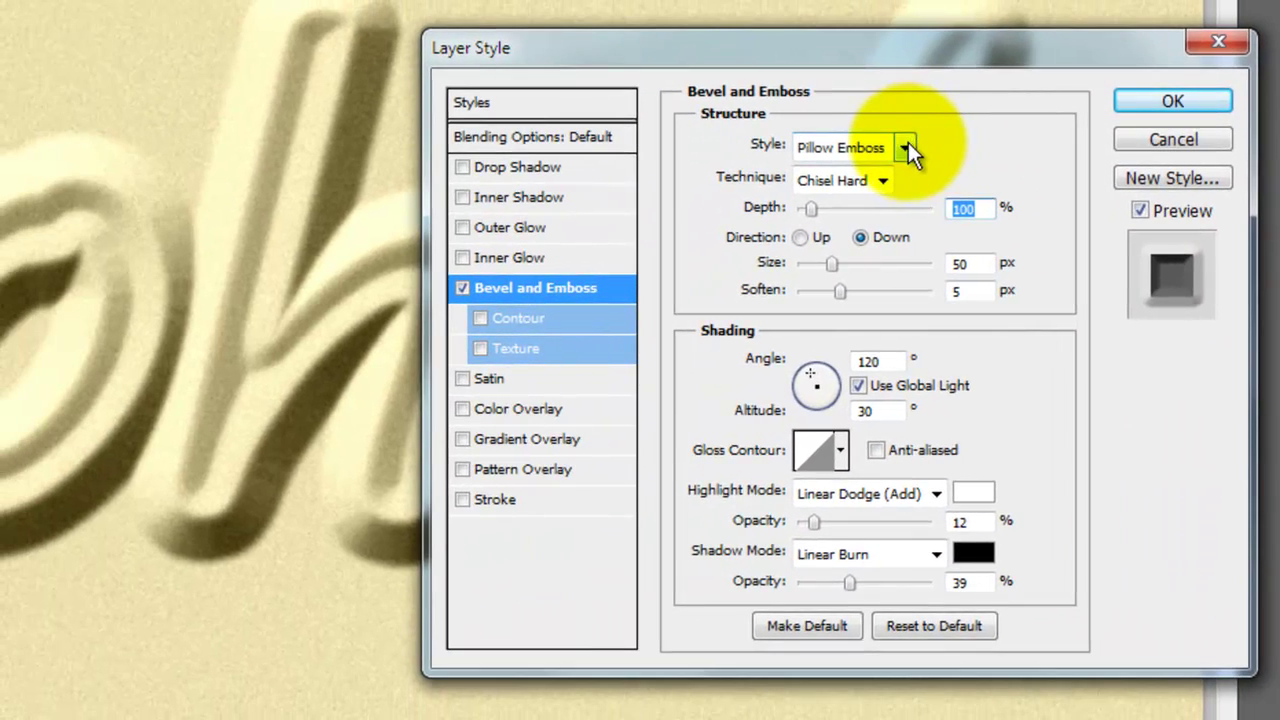
# Set INNER's bevel to Inner Bevel, Smooth, depth 235%, size 27, soften 7
pyautogui.click(770, 131)
pyautogui.click(857, 198)
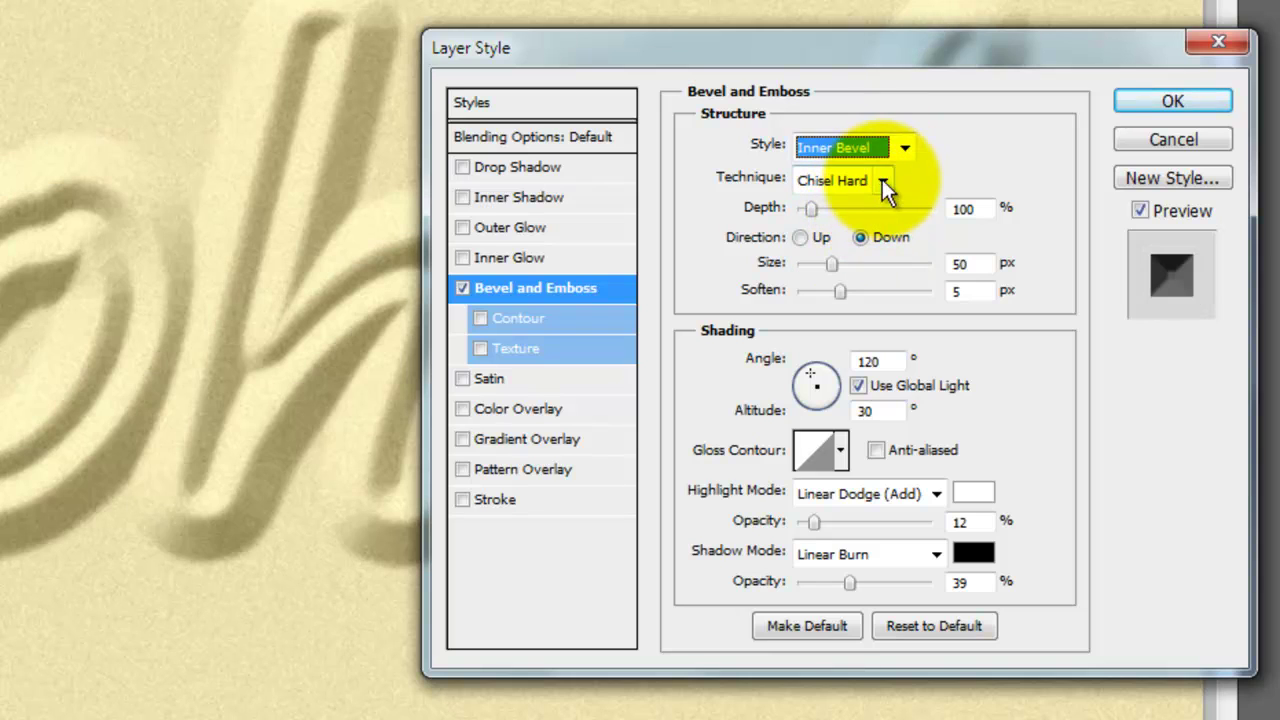
pyautogui.click(882, 178)
pyautogui.click(853, 207)
pyautogui.press('Tab')
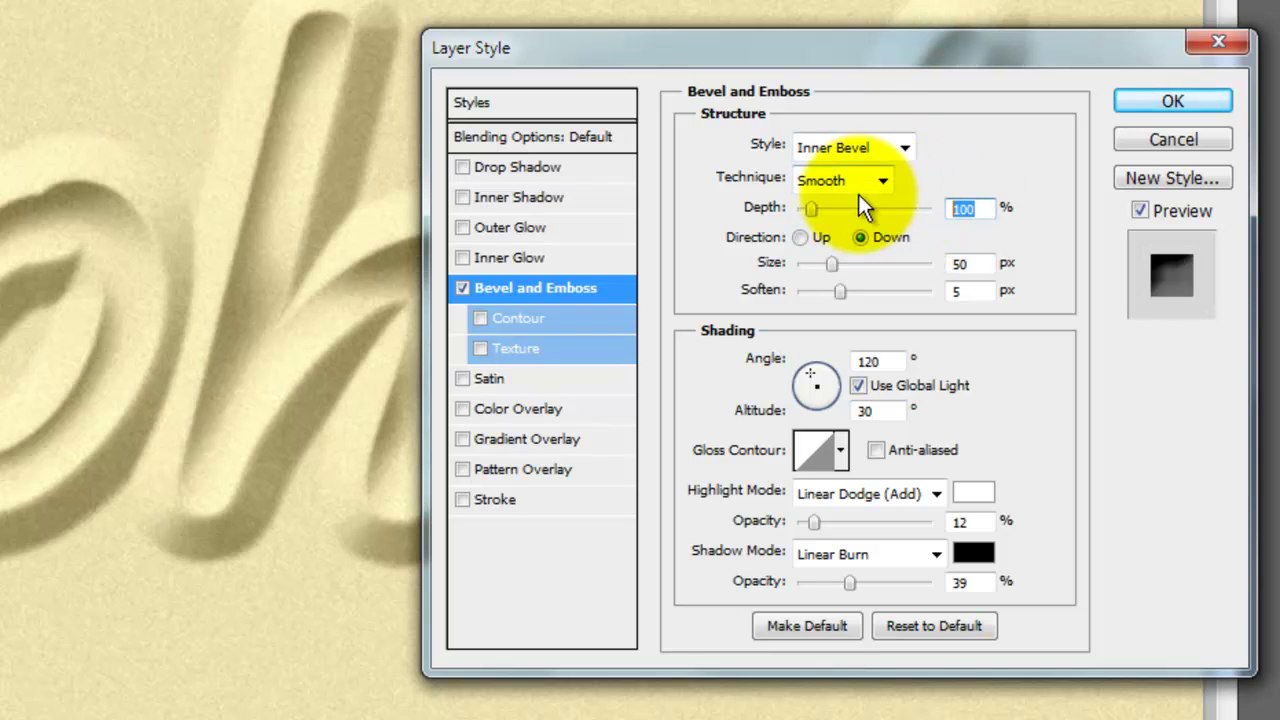
pyautogui.write('235')
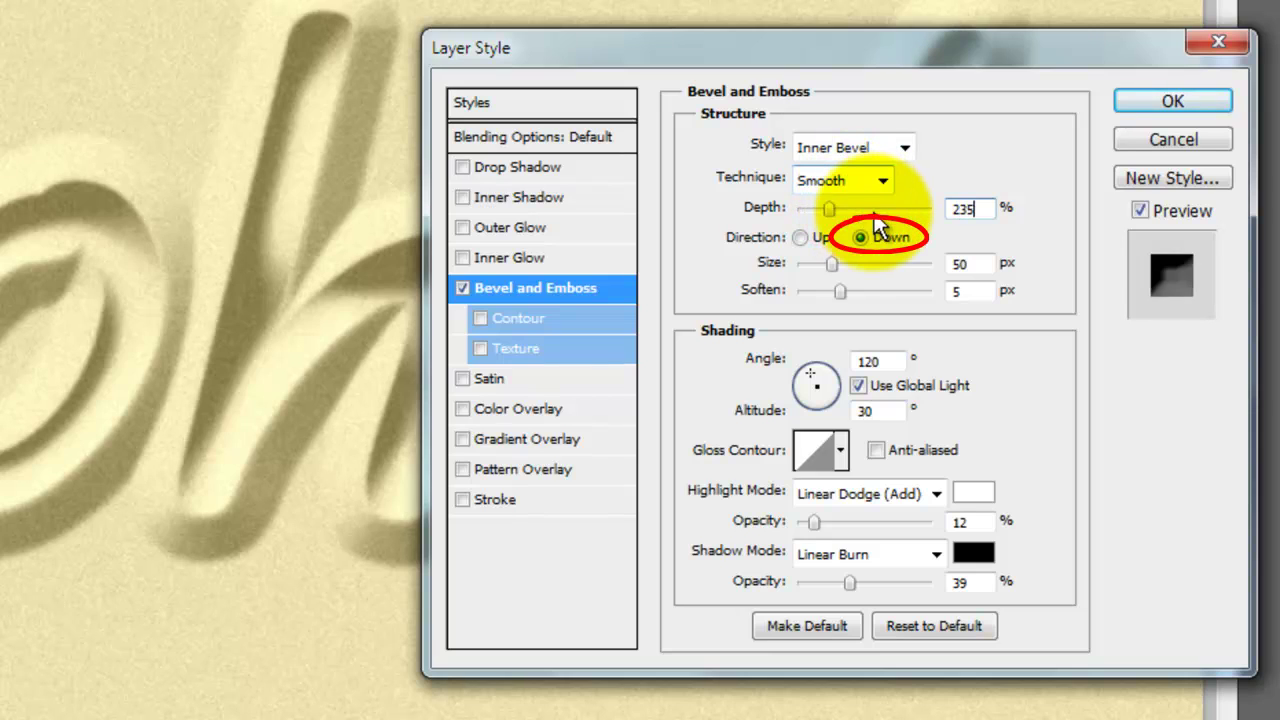
pyautogui.press('Tab')
pyautogui.write('27')
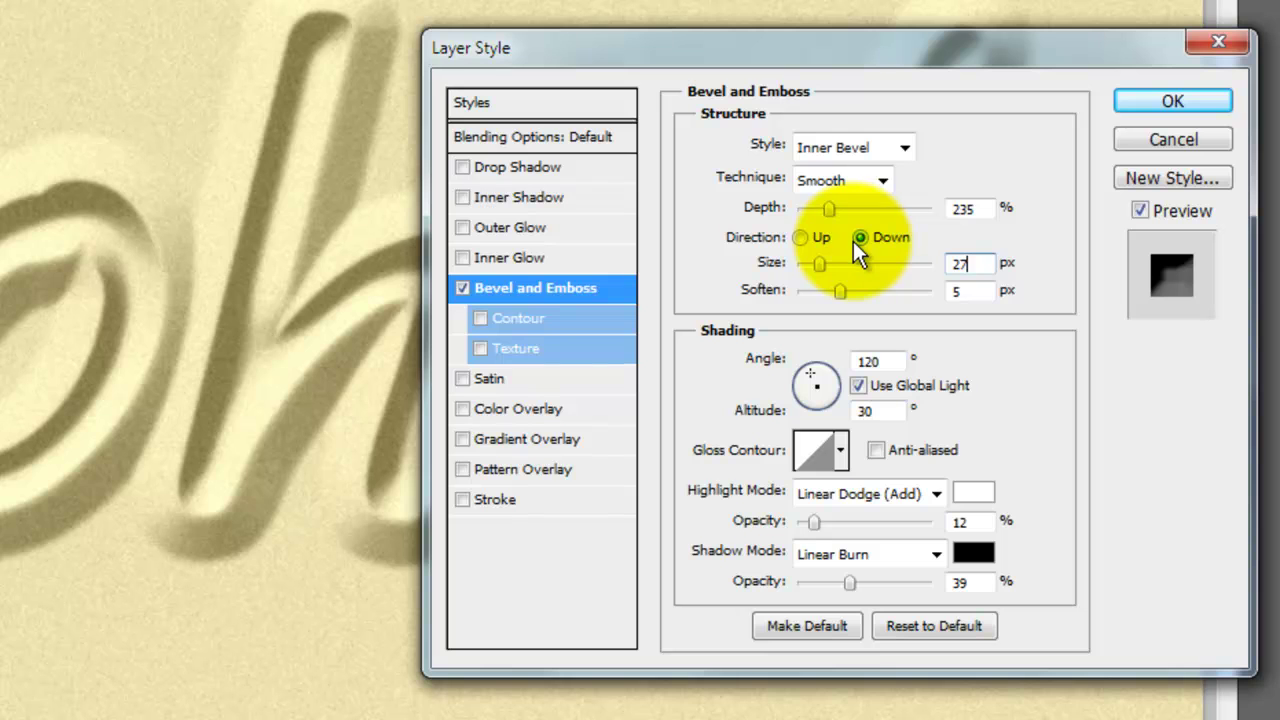
pyautogui.doubleClick(955, 290)
pyautogui.write('7')
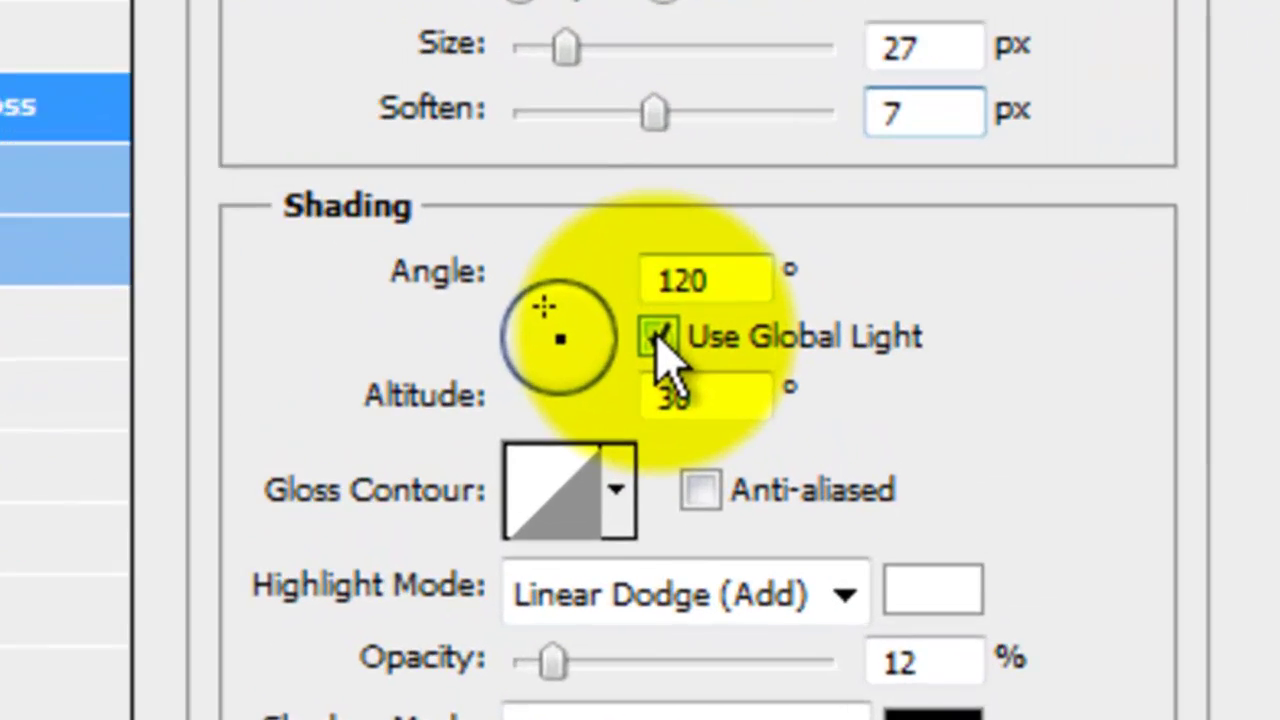
# Turn off Use Global Light and set the angle to 130° and altitude to 48°
pyautogui.click(658, 338)
pyautogui.moveTo(713, 278); pyautogui.dragTo(624, 280)
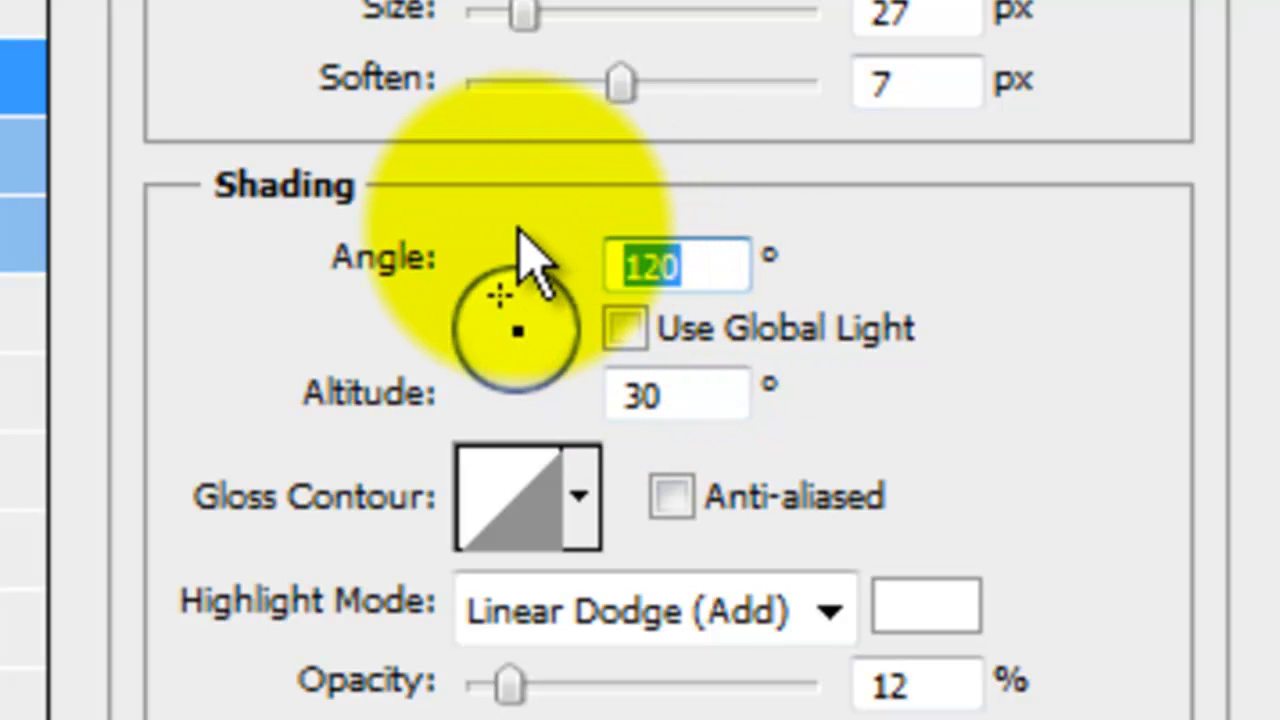
pyautogui.write('13')
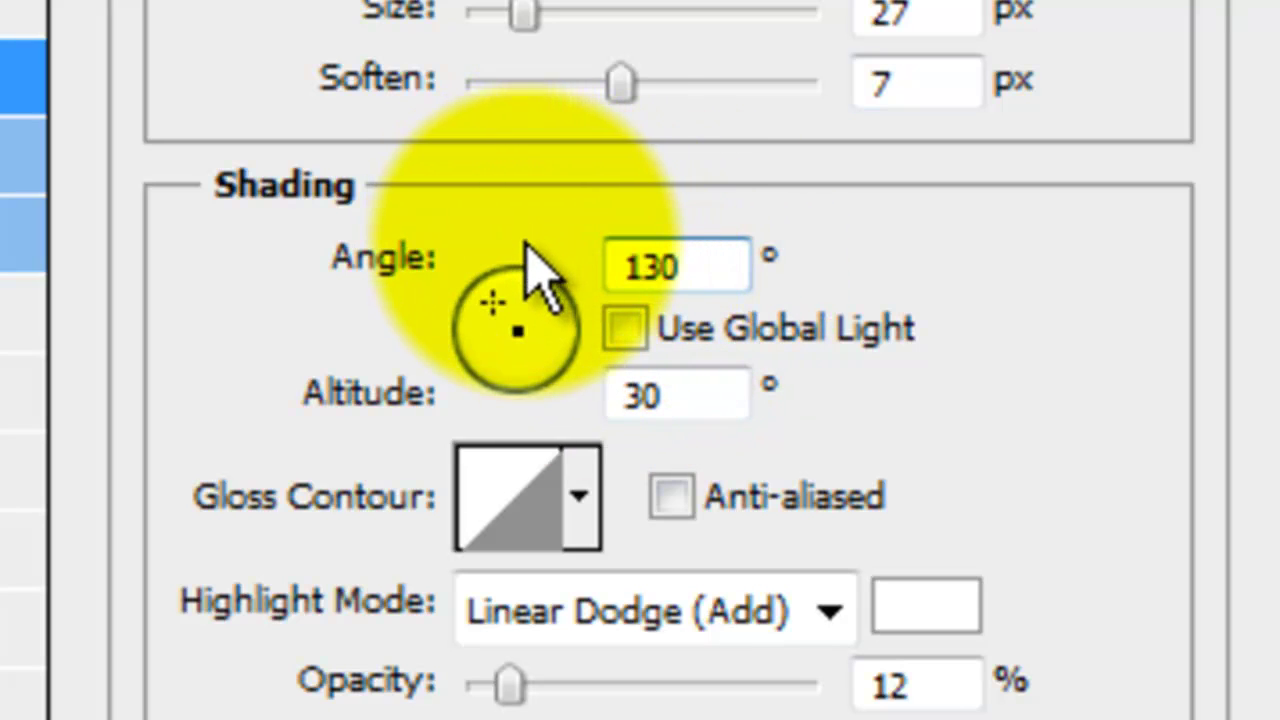
pyautogui.doubleClick(634, 394)
pyautogui.write('48')
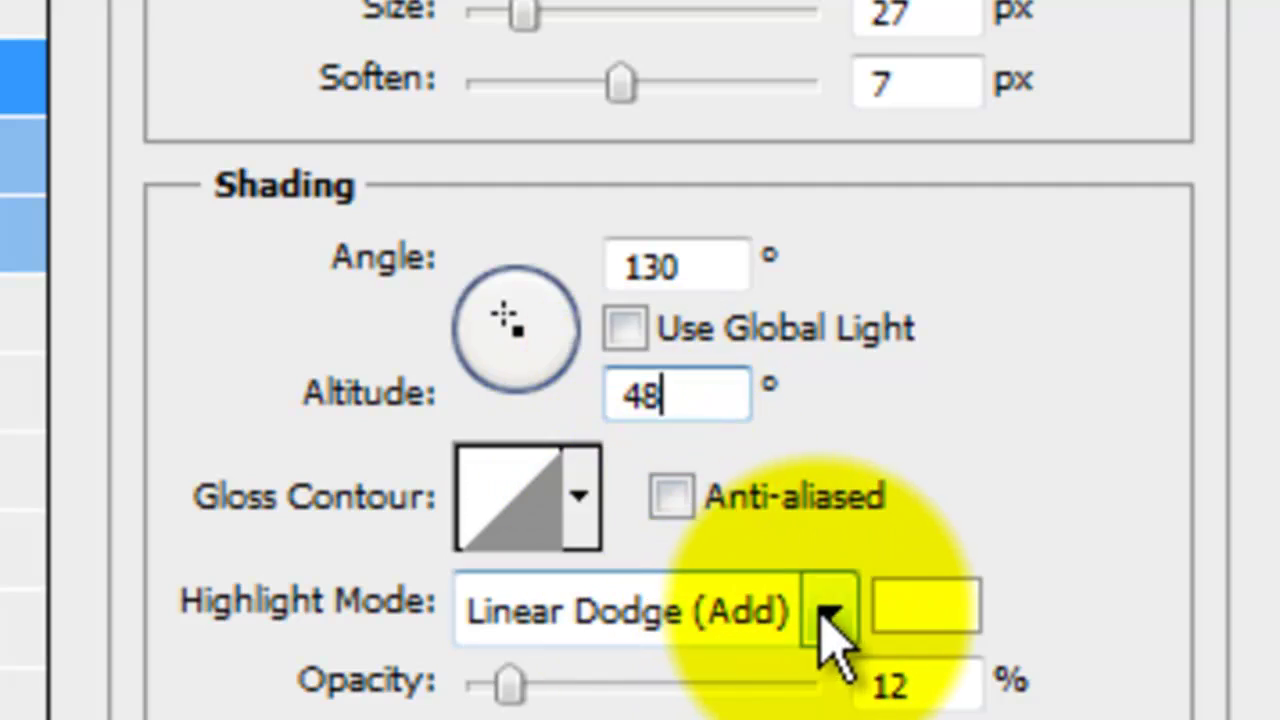
# Set the highlight to Screen at 0% and the shadow opacity to 30%
pyautogui.click(830, 611)
pyautogui.scroll(-2, 824, 595)
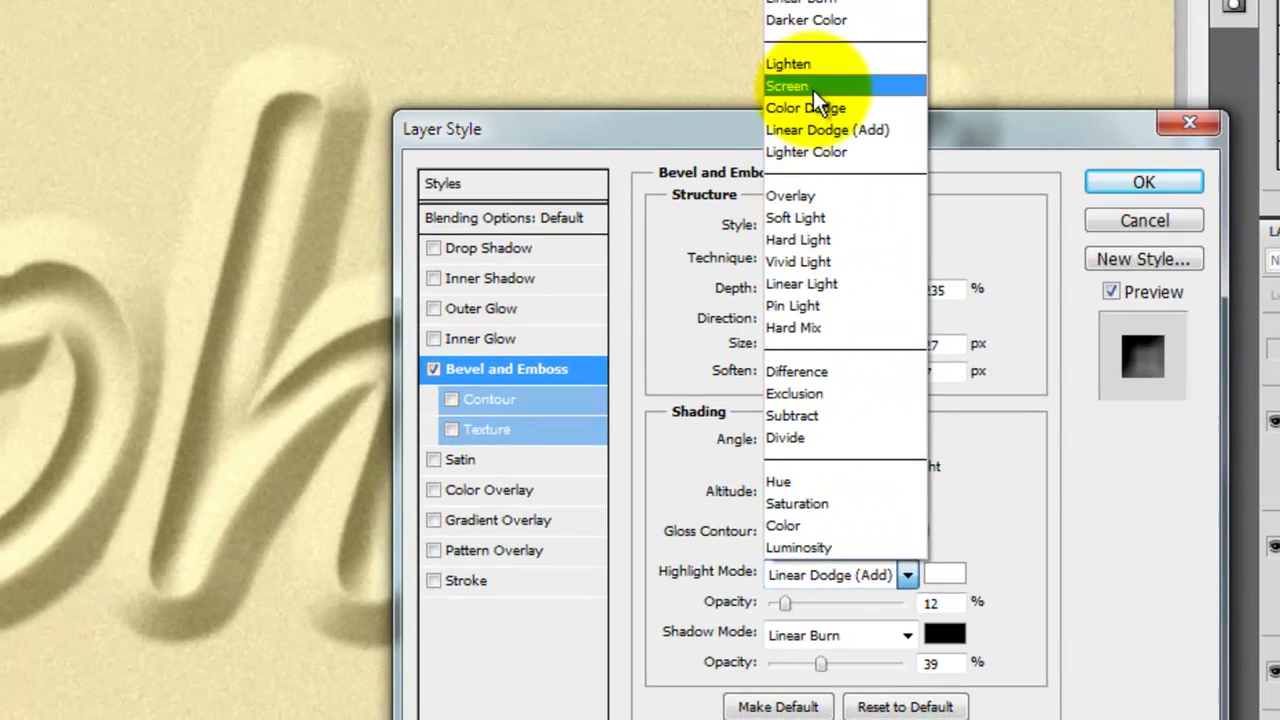
pyautogui.click(813, 88)
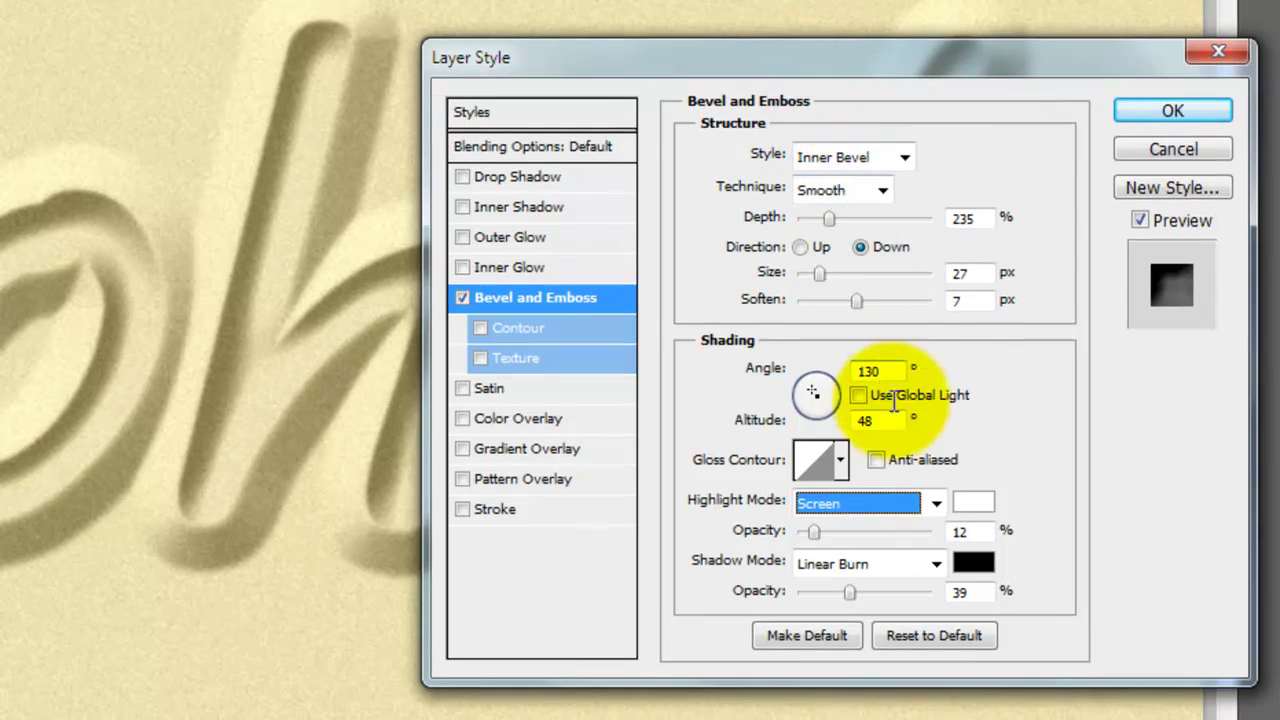
pyautogui.press('Tab')
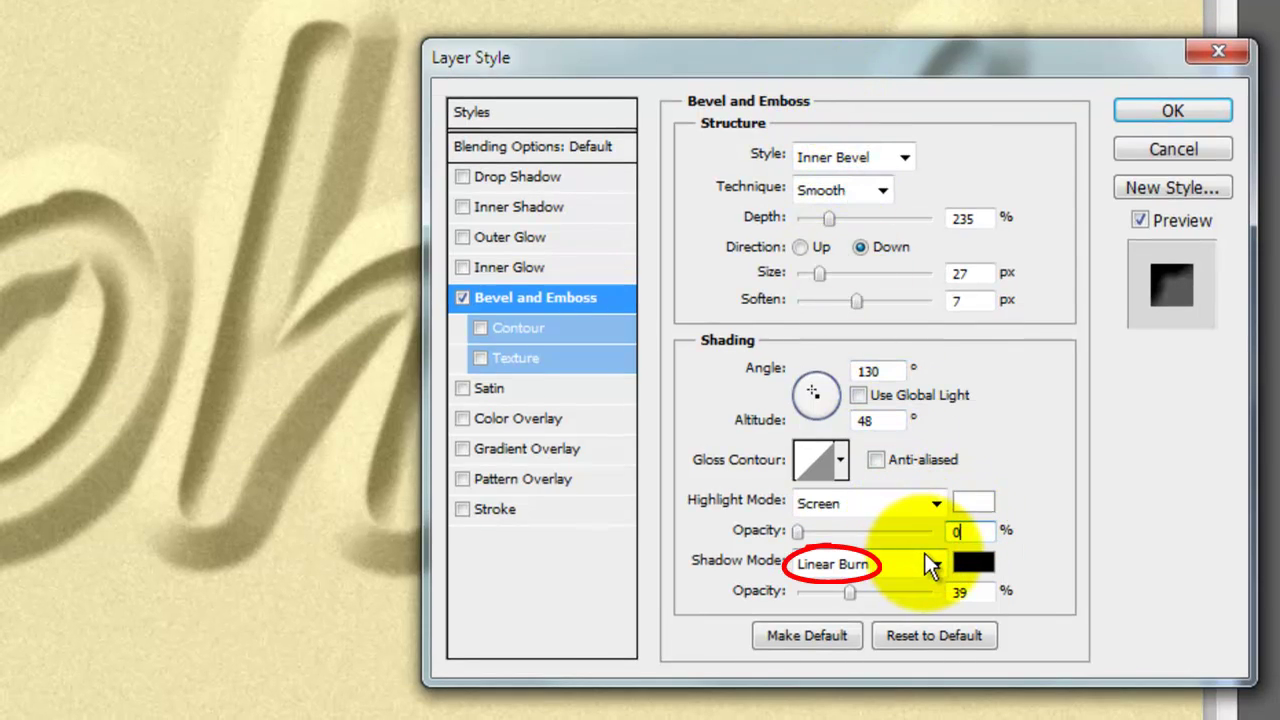
pyautogui.click(935, 590)
pyautogui.write('30')
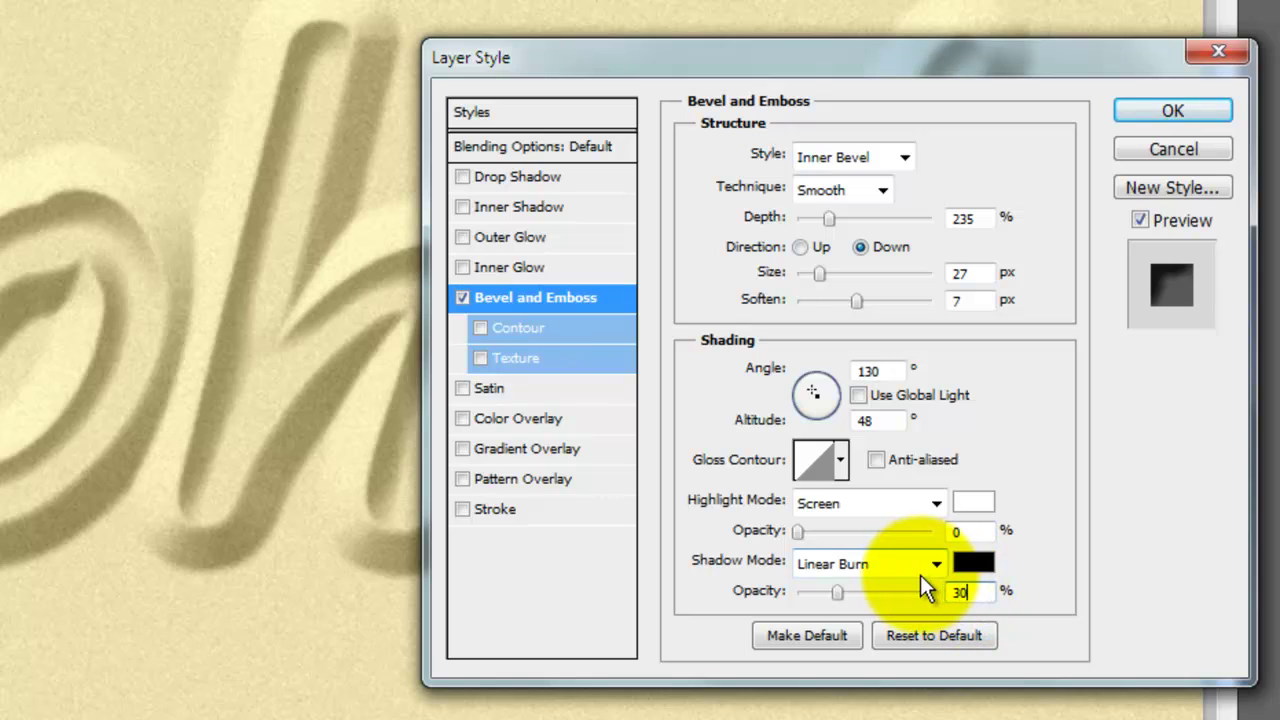